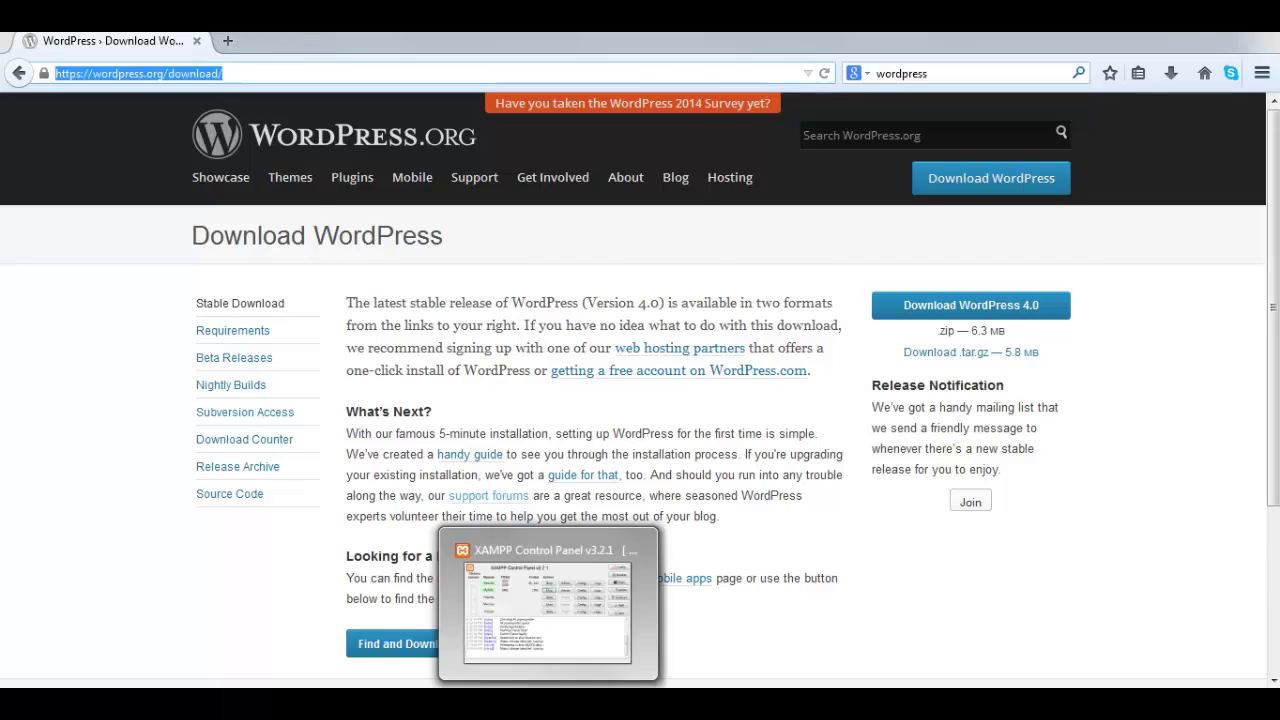
- Bring up XAMPP Control Panel to confirm Apache and MySQL run, then open Explorer at C:
{"action": "left_click", "coordinate": [548, 702]}
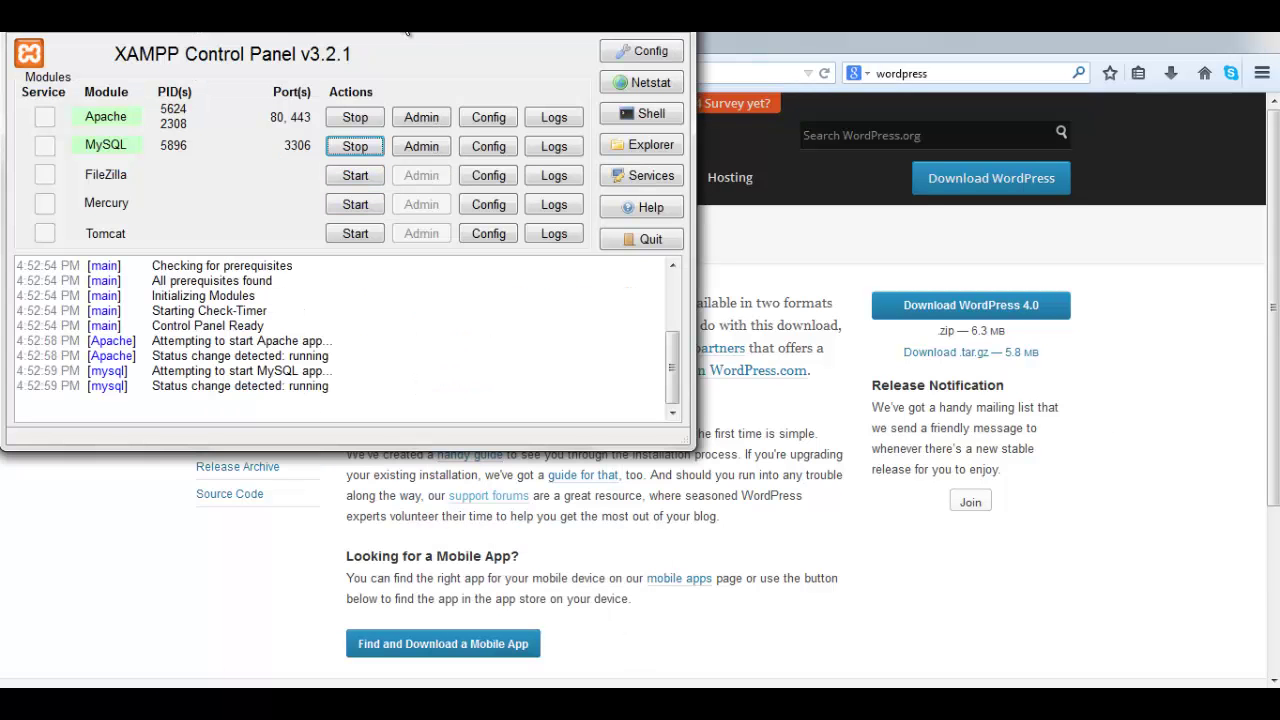
{"action": "left_click_drag", "start_coordinate": [408, 33], "coordinate": [502, 170]}
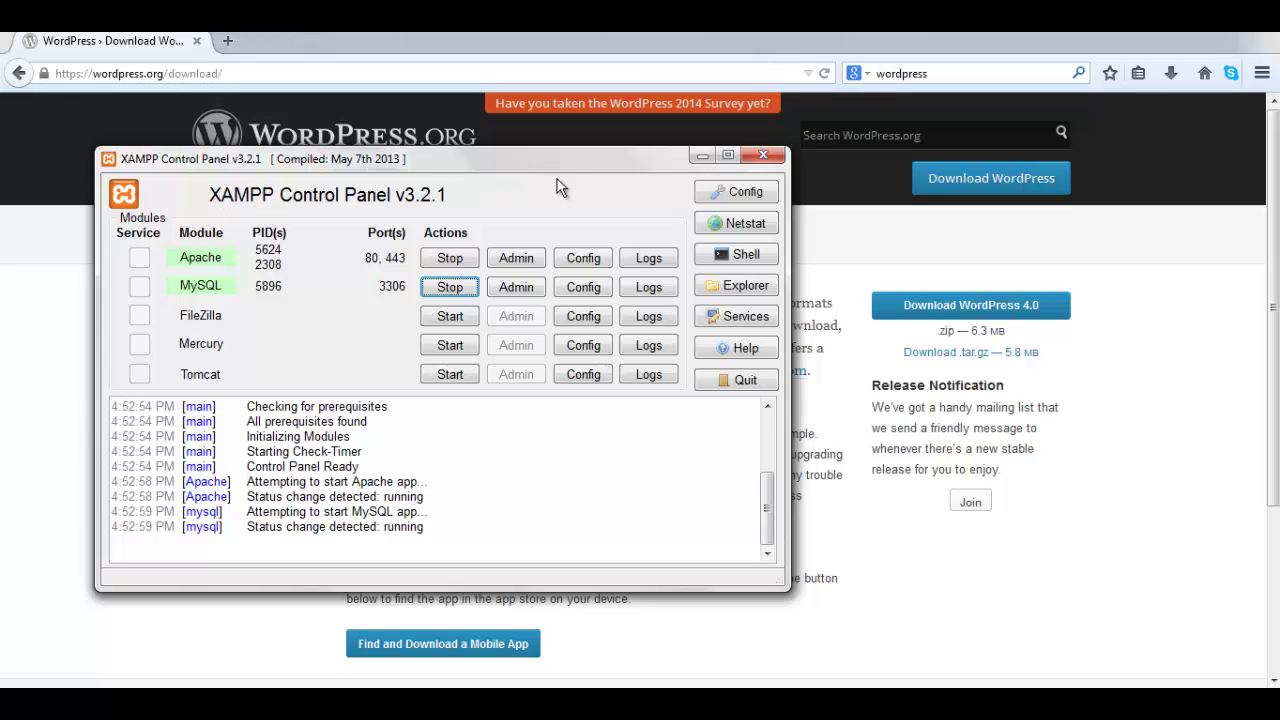
{"action": "left_click", "coordinate": [704, 158]}
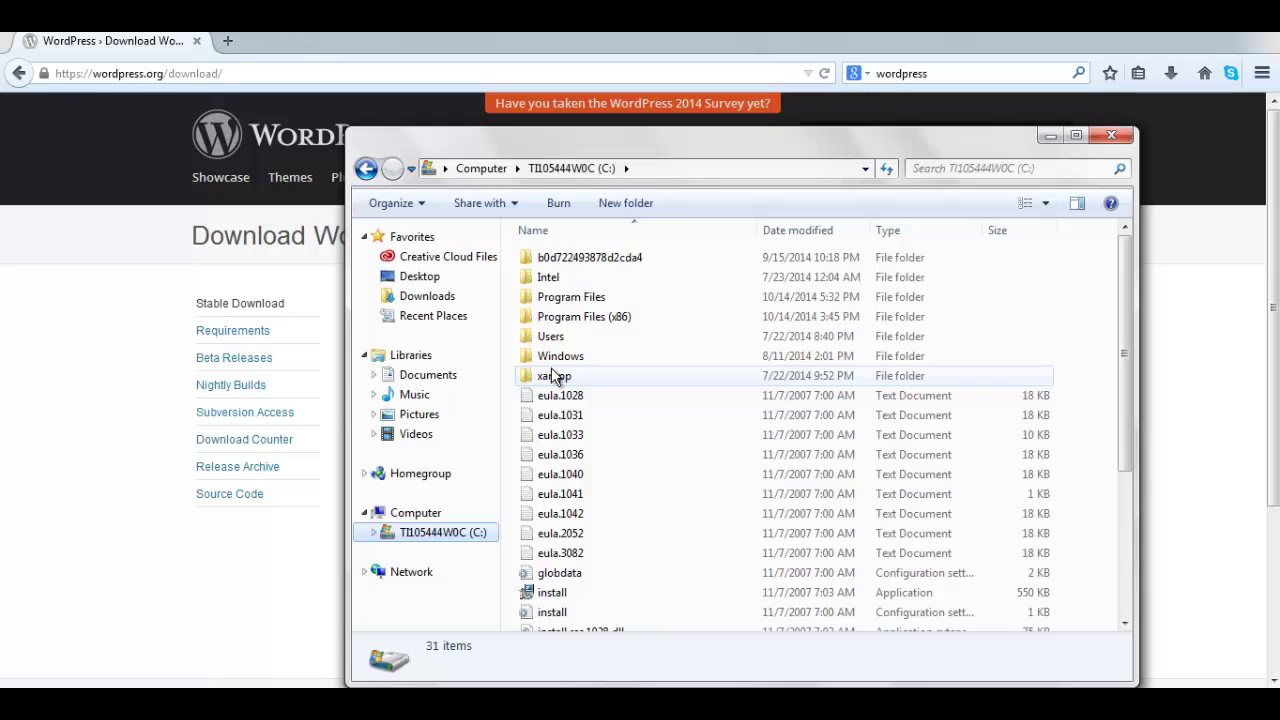
- Go into C:\xampp\htdocs, make a new folder named testsite, and open it
{"action": "double_click", "coordinate": [553, 376]}
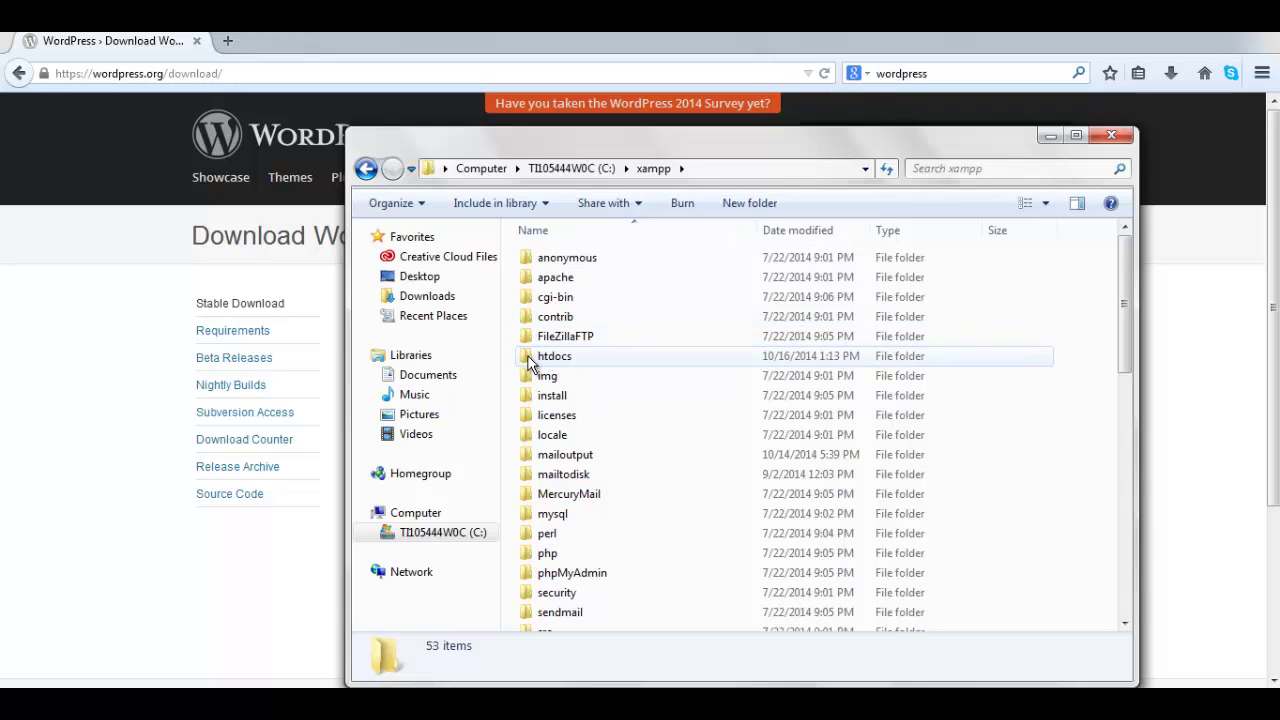
{"action": "double_click", "coordinate": [530, 362]}
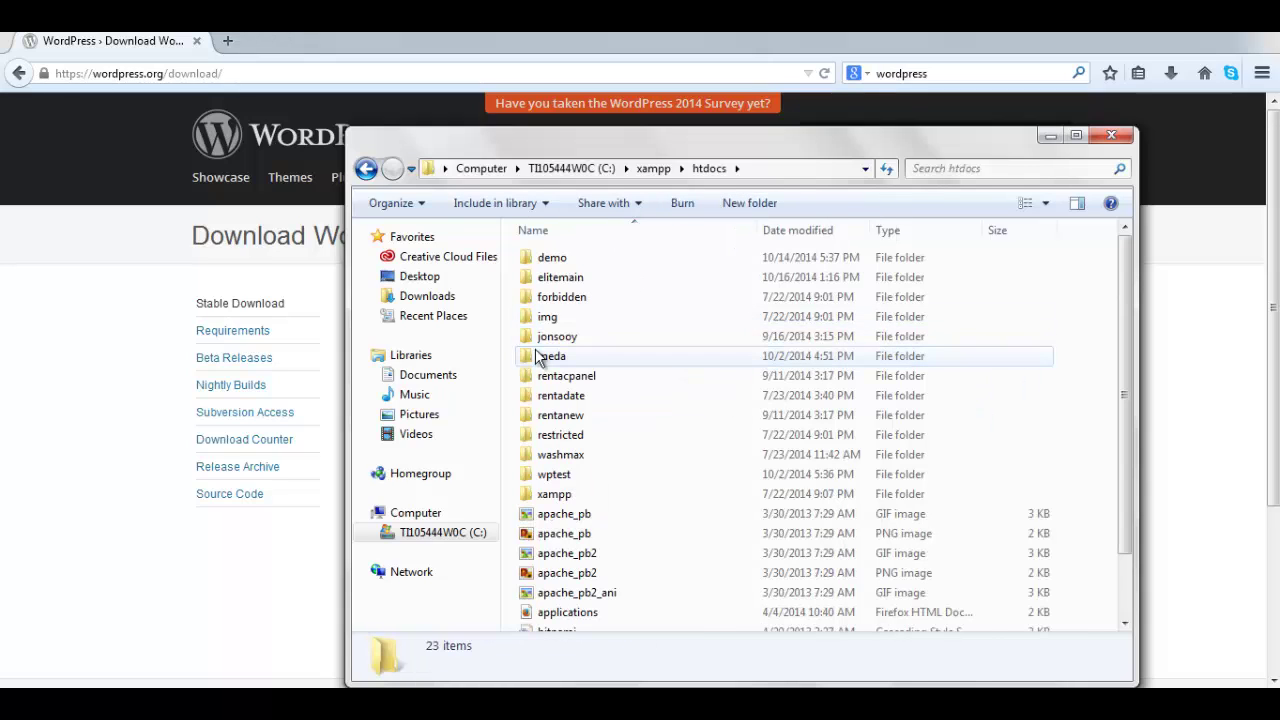
{"action": "left_click", "coordinate": [757, 204]}
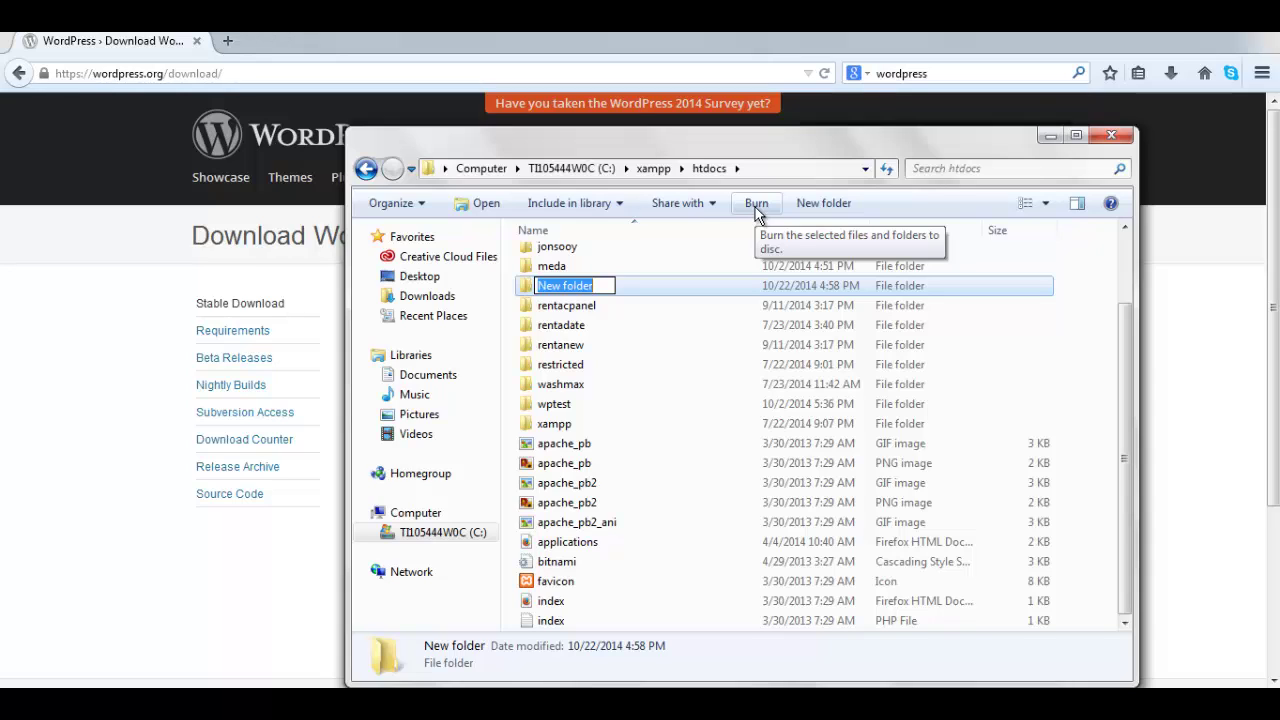
{"action": "type", "text": "test"}
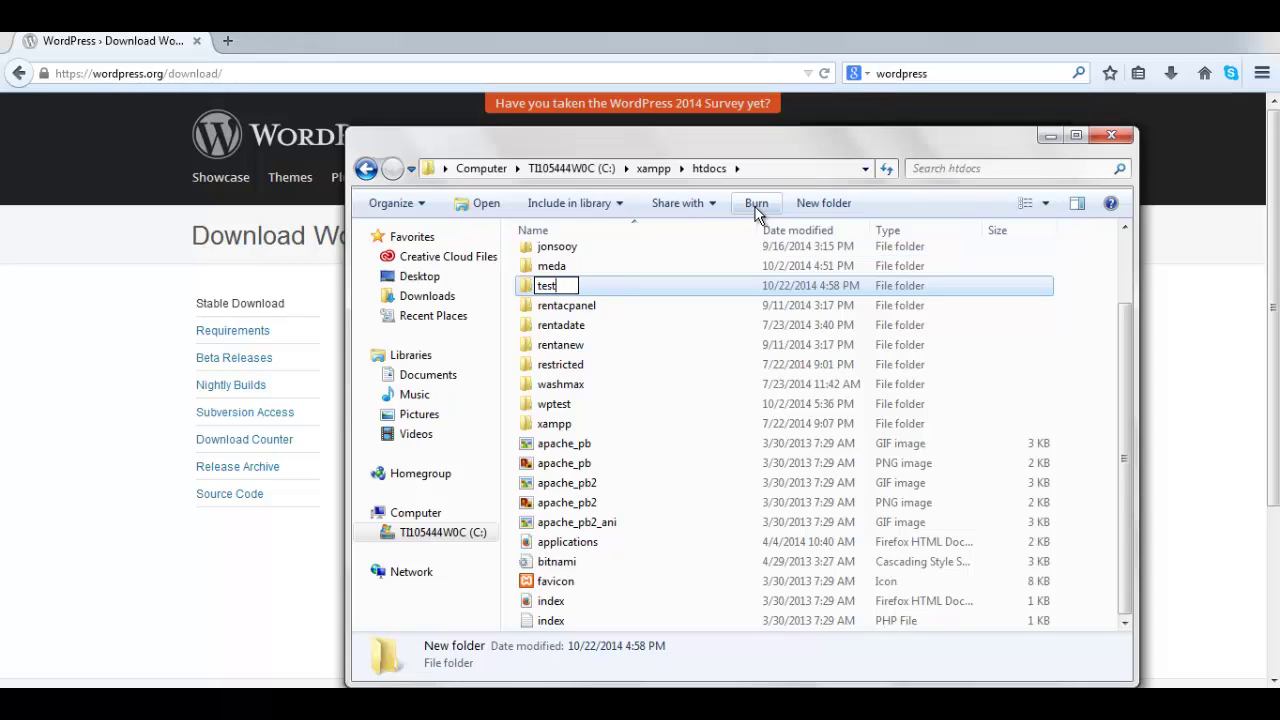
{"action": "type", "text": "site"}
{"action": "key", "text": "Return"}
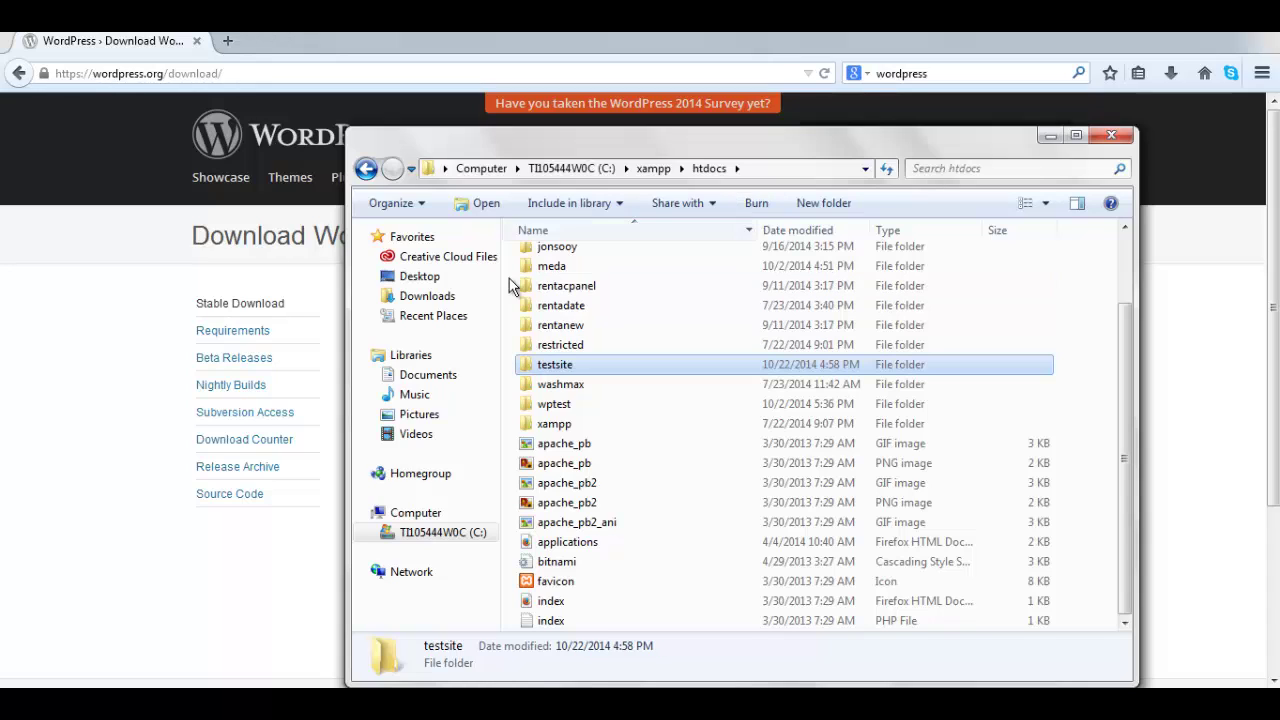
{"action": "double_click", "coordinate": [526, 367]}
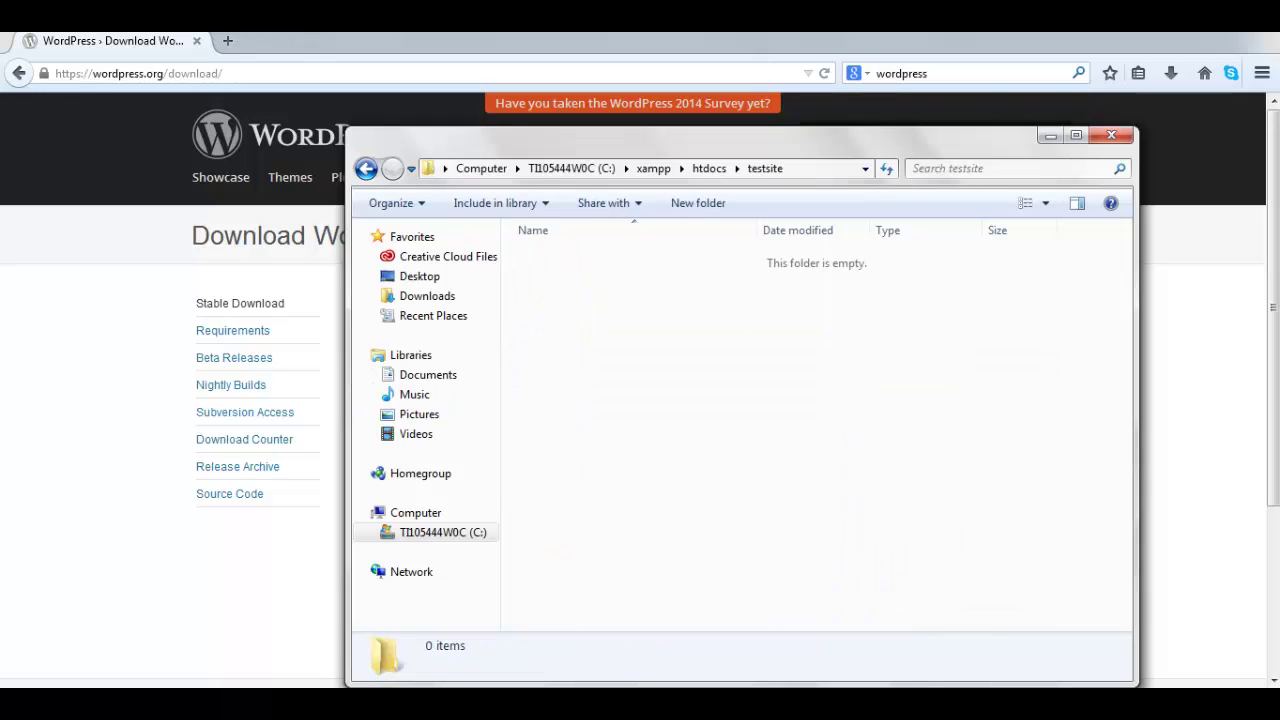
- Move wordpress-4.0.zip from Downloads into testsite and extract it there
{"action": "left_click_drag", "start_coordinate": [846, 562], "coordinate": [561, 387]}
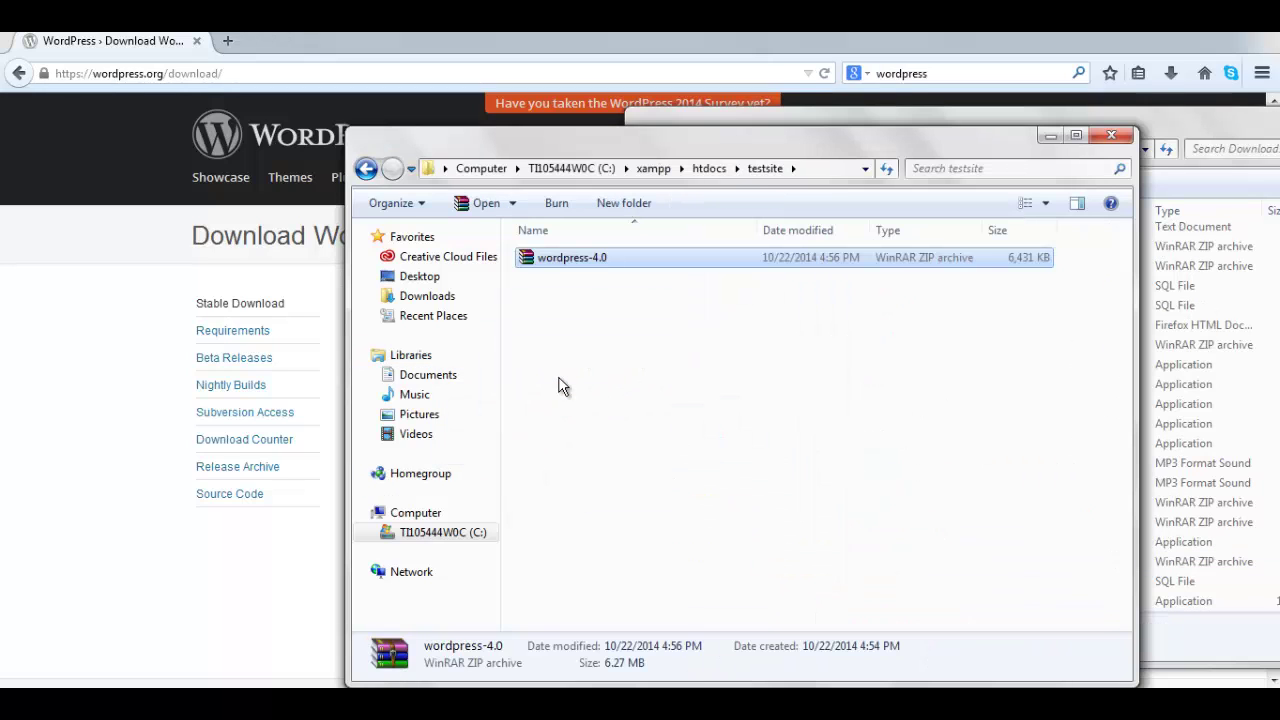
{"action": "right_click", "coordinate": [531, 273]}
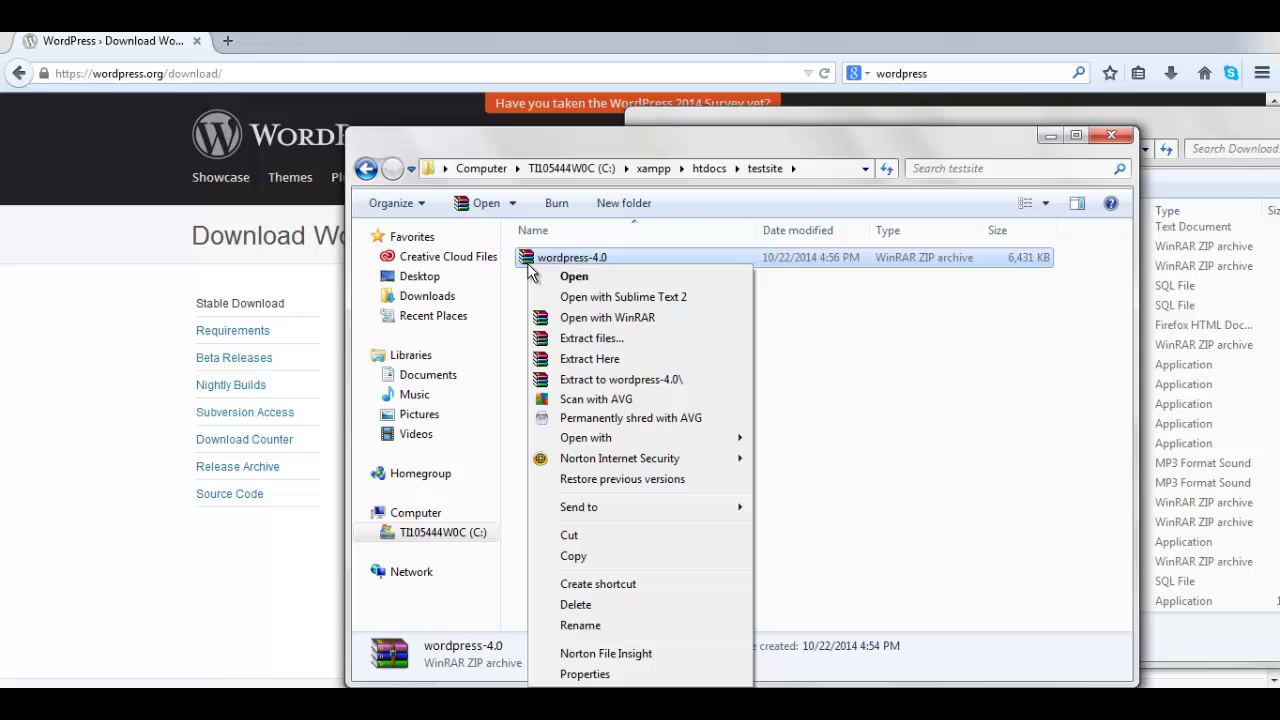
{"action": "left_click", "coordinate": [613, 360]}
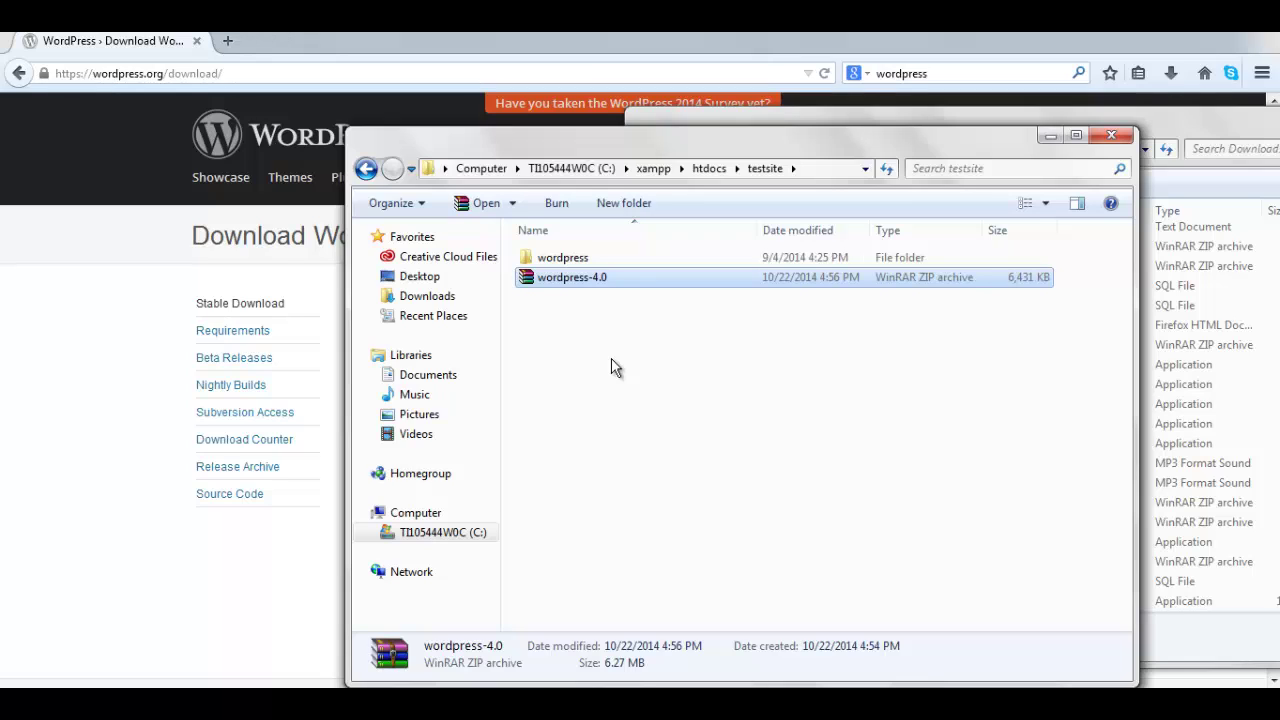
- Delete the wordpress-4.0.zip archive, then open the extracted wordpress folder at wp-admin
{"action": "right_click", "coordinate": [558, 277]}
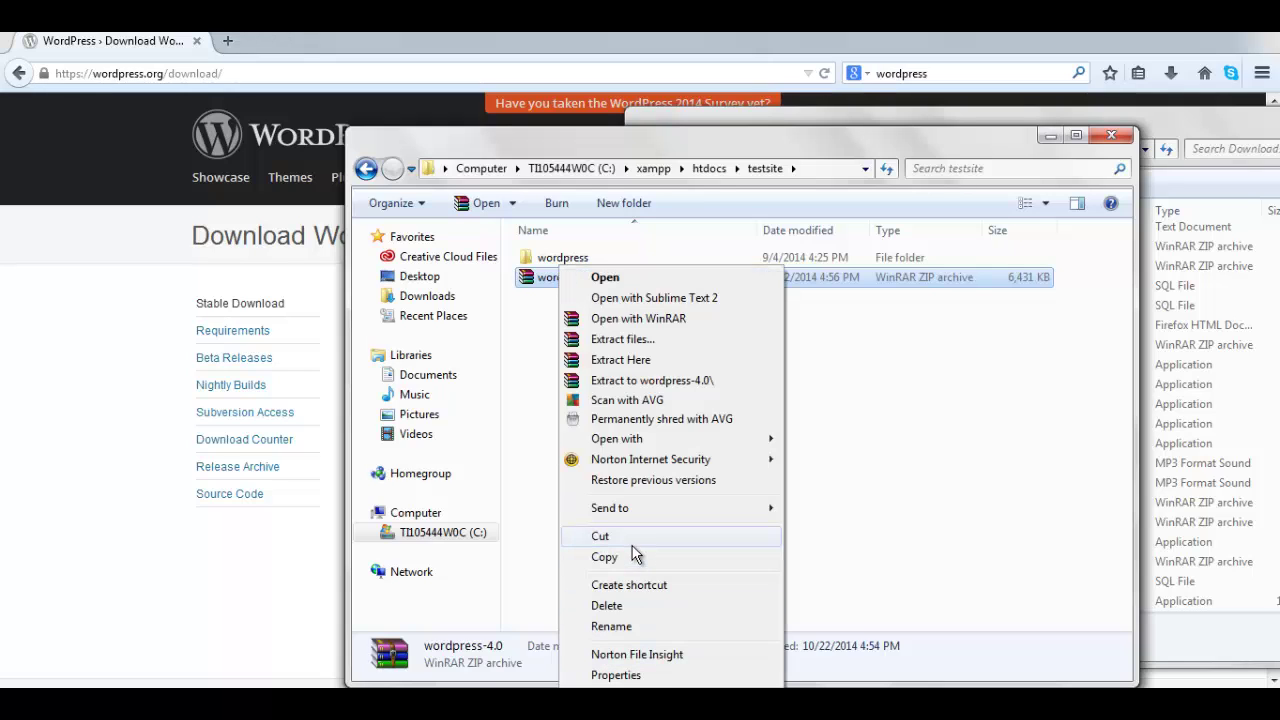
{"action": "left_click", "coordinate": [618, 607]}
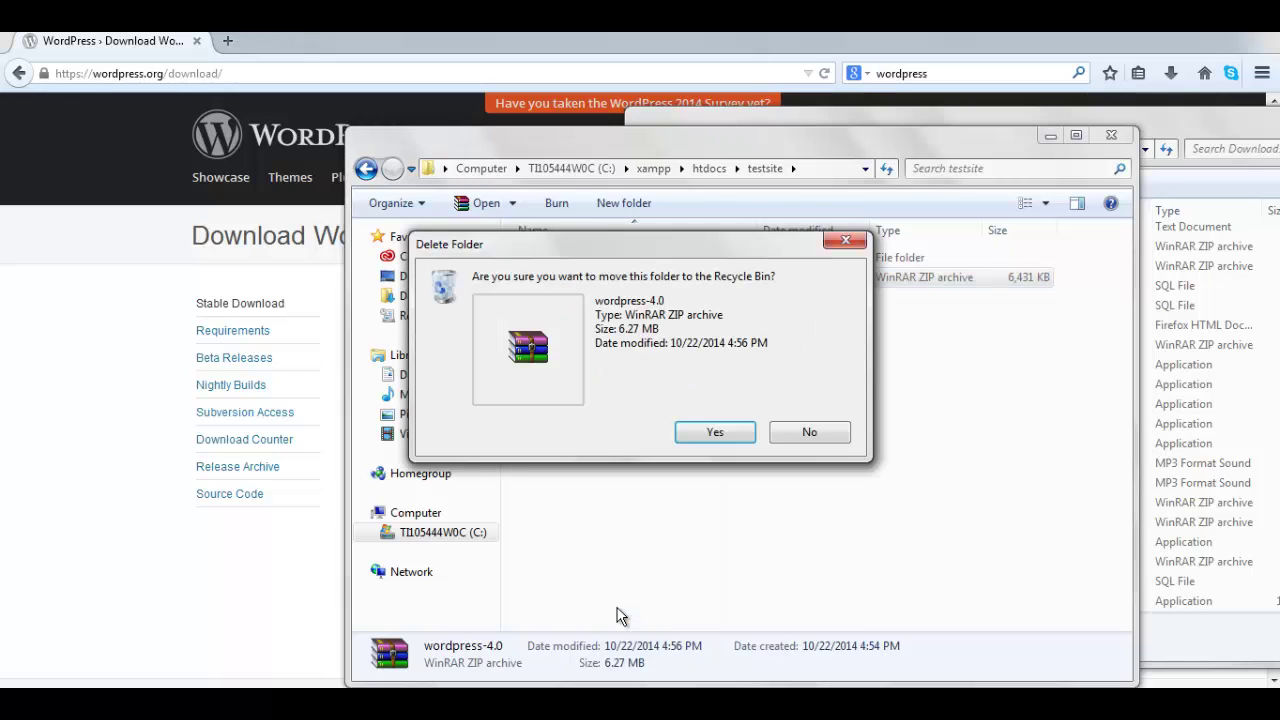
{"action": "left_click", "coordinate": [722, 437]}
{"action": "left_click", "coordinate": [533, 257]}
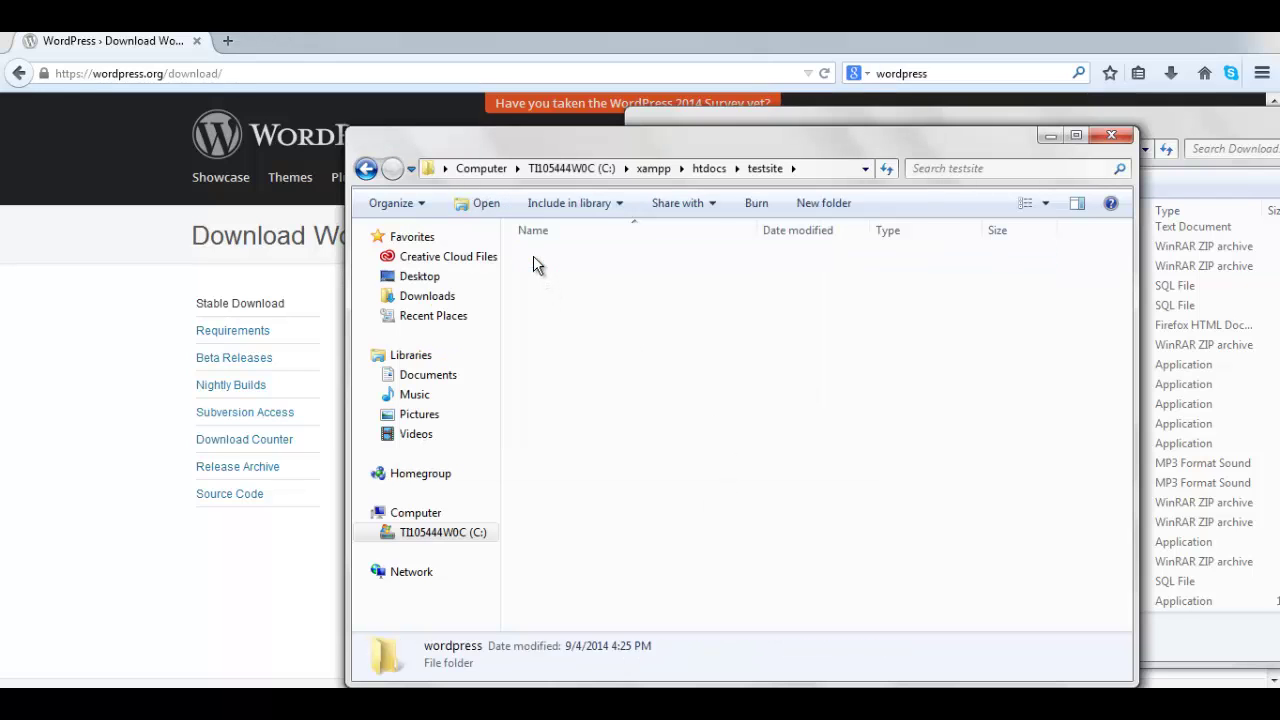
{"action": "left_click", "coordinate": [534, 258]}
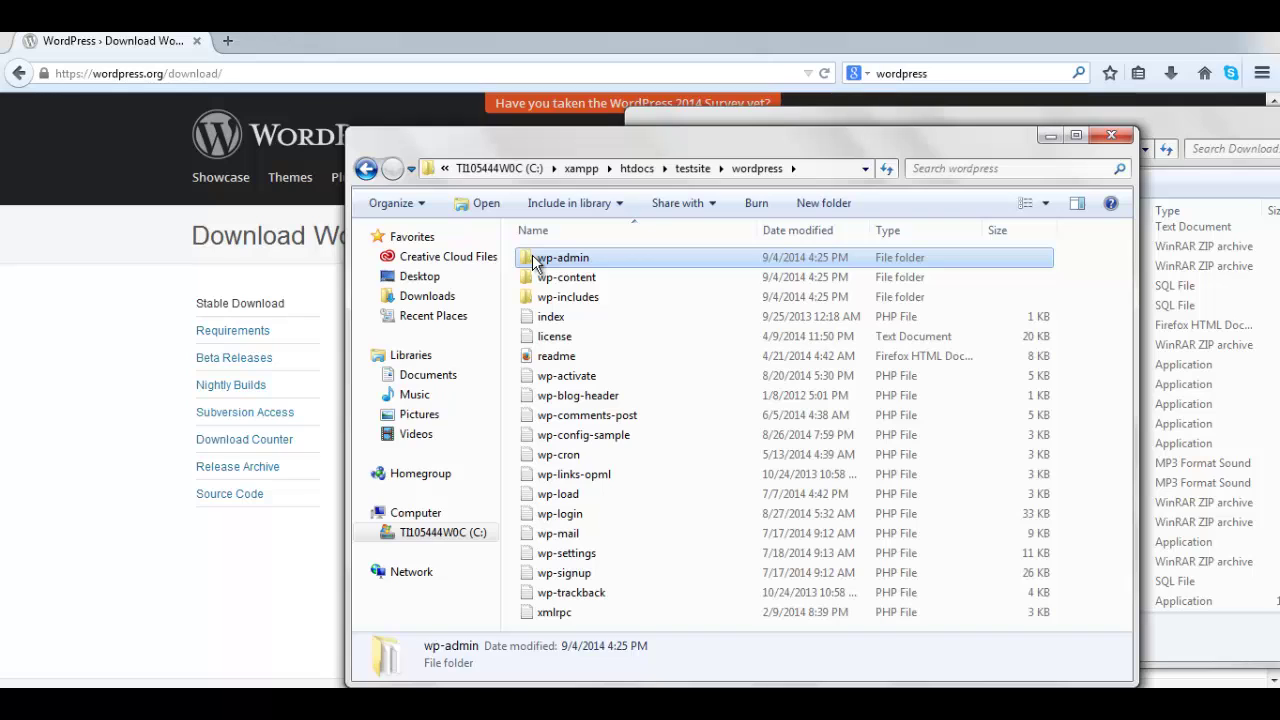
- Cut all 19 WordPress files from the wordpress folder and paste them into testsite
{"action": "left_click", "coordinate": [561, 614], "text": "shift"}
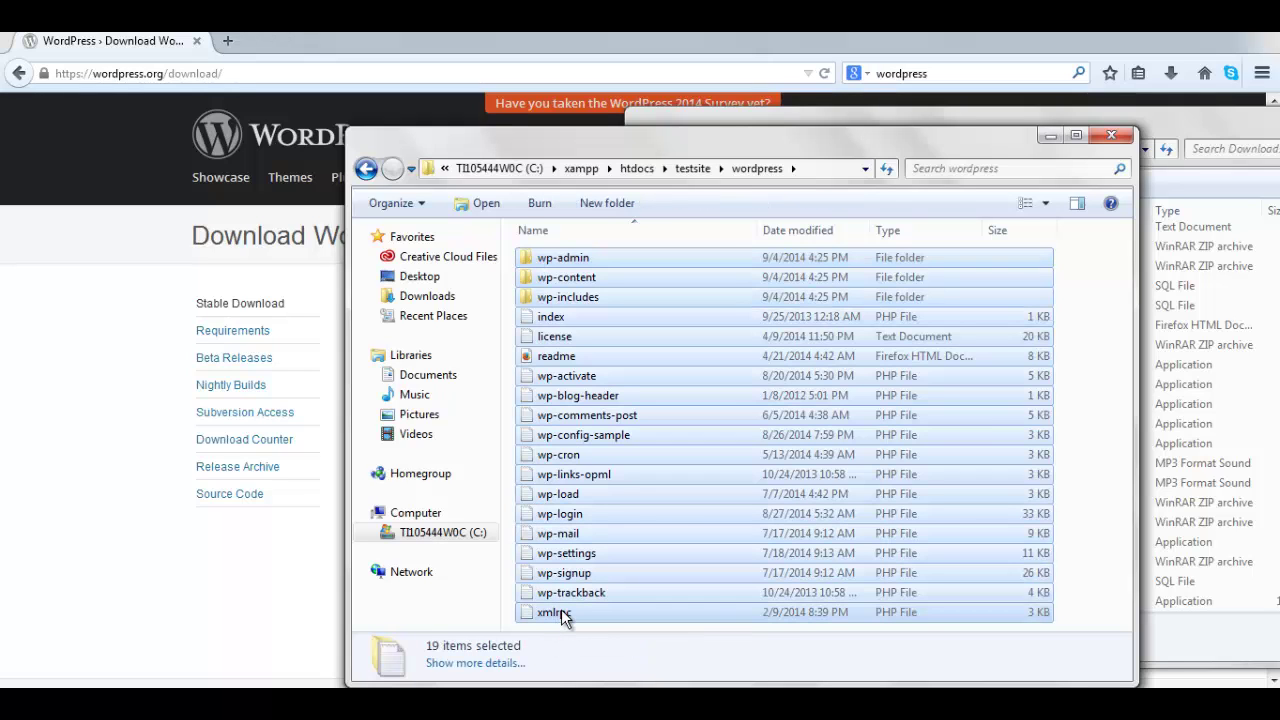
{"action": "right_click", "coordinate": [652, 478]}
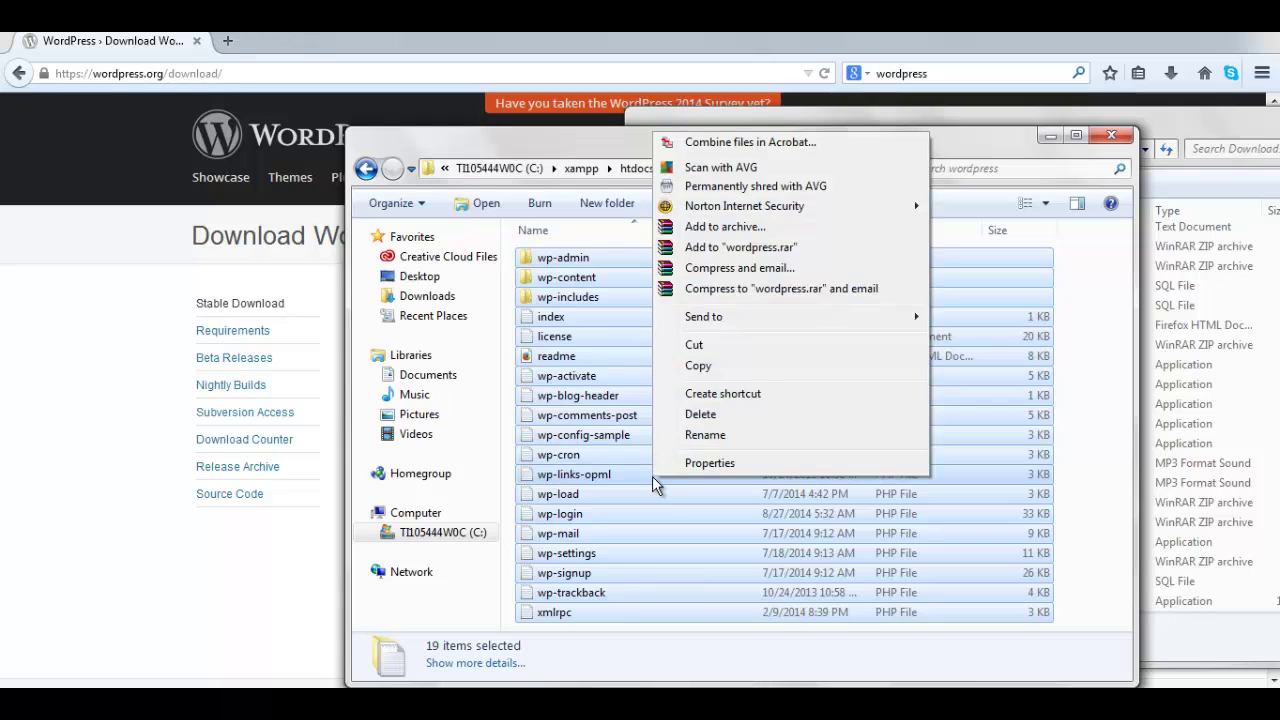
{"action": "left_click", "coordinate": [705, 347]}
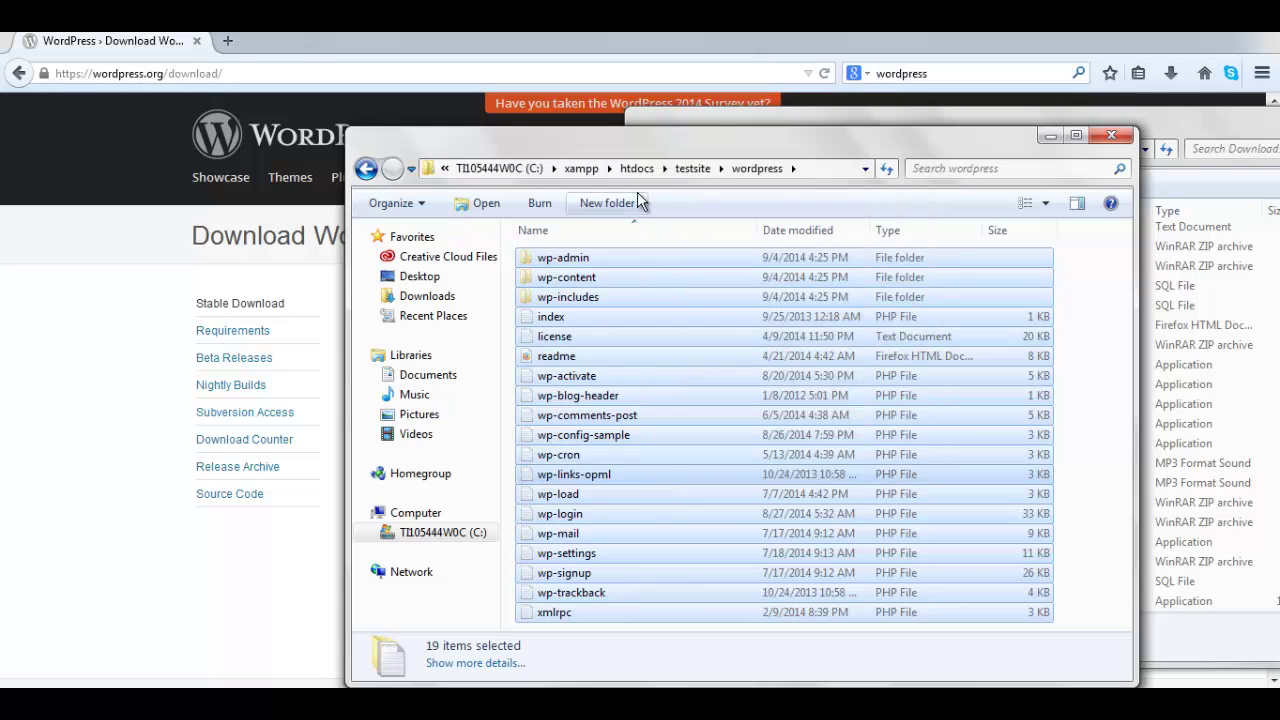
{"action": "left_click", "coordinate": [693, 170]}
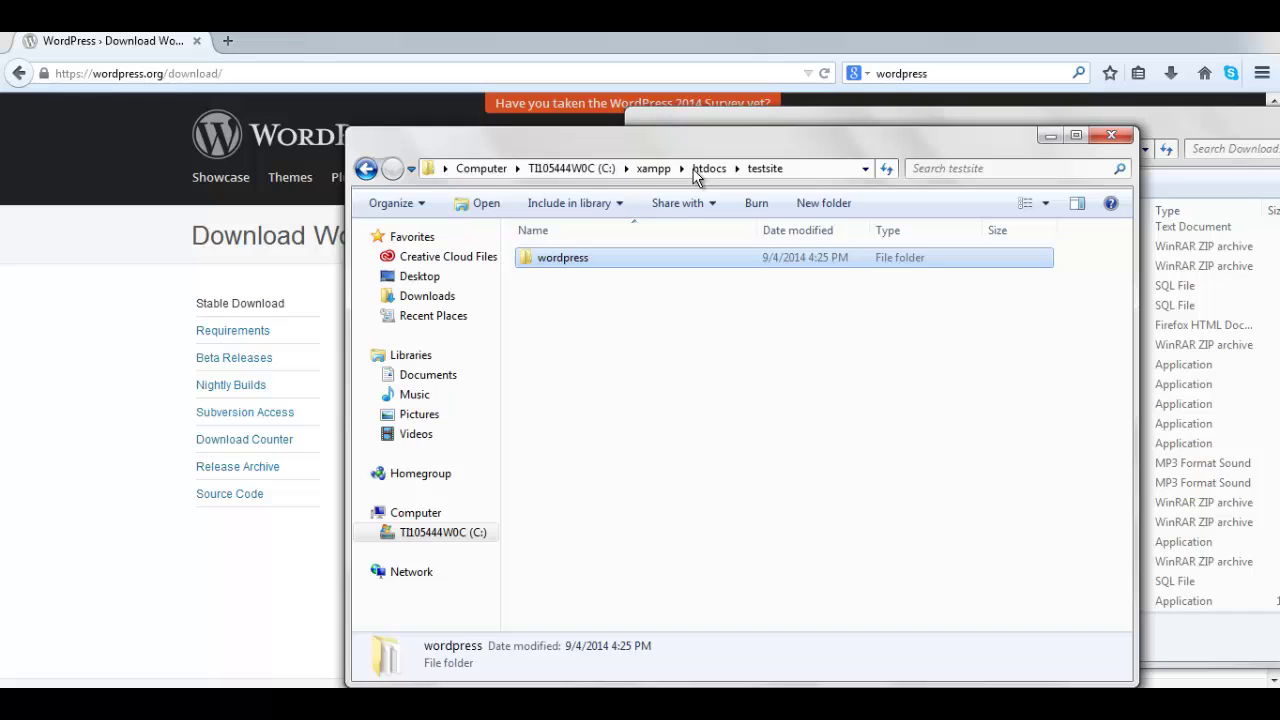
{"action": "right_click", "coordinate": [553, 343]}
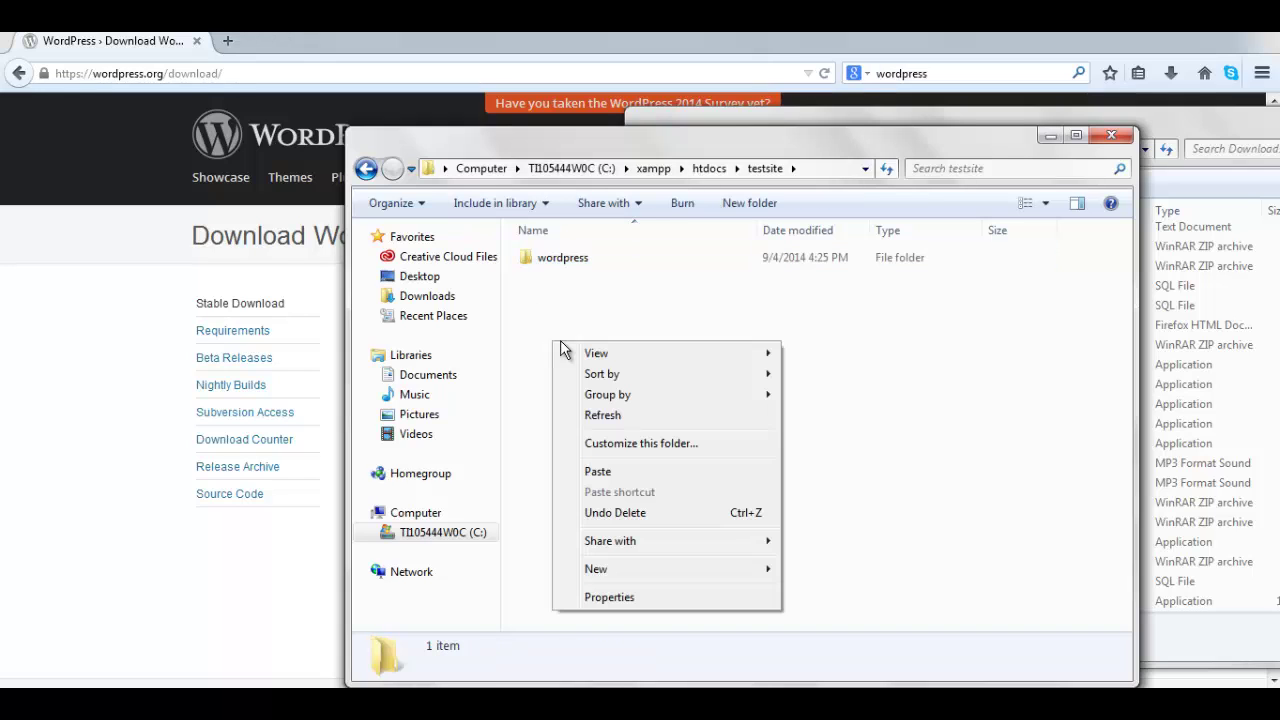
{"action": "left_click", "coordinate": [597, 472]}
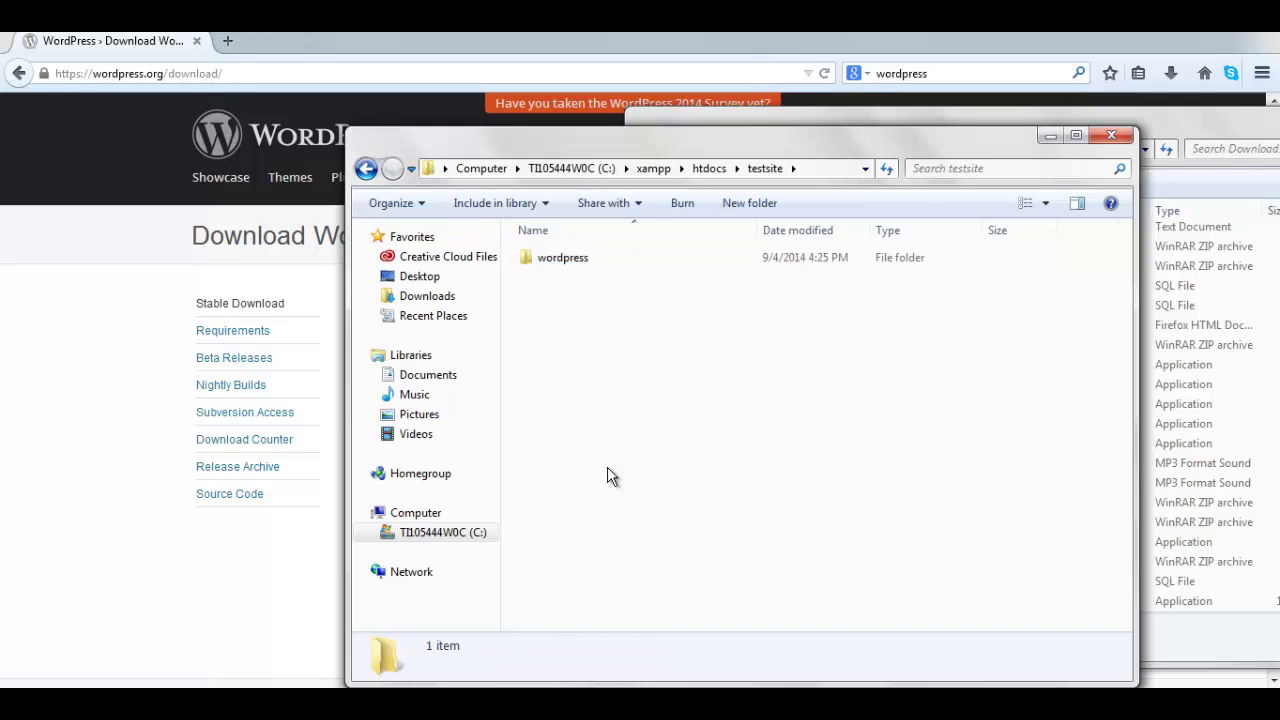
- Delete the now-empty wordpress folder to the Recycle Bin
{"action": "left_click", "coordinate": [580, 262]}
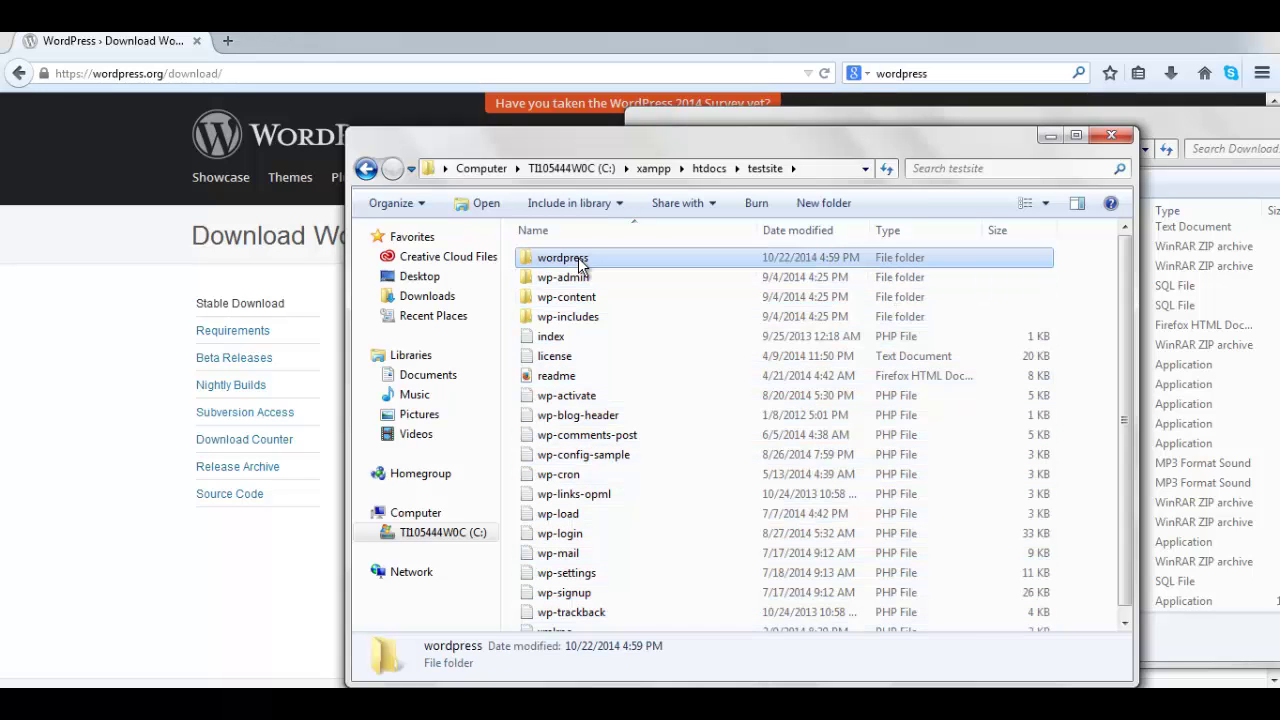
{"action": "right_click", "coordinate": [580, 262]}
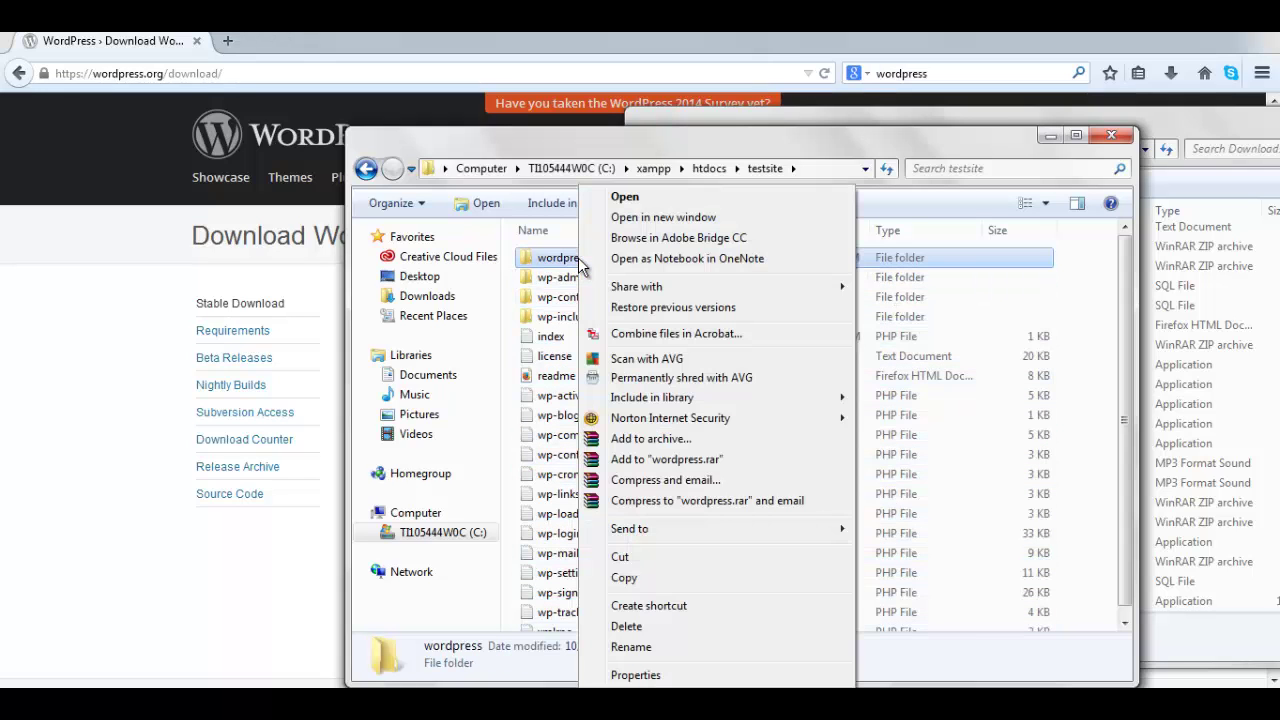
{"action": "left_click", "coordinate": [636, 626]}
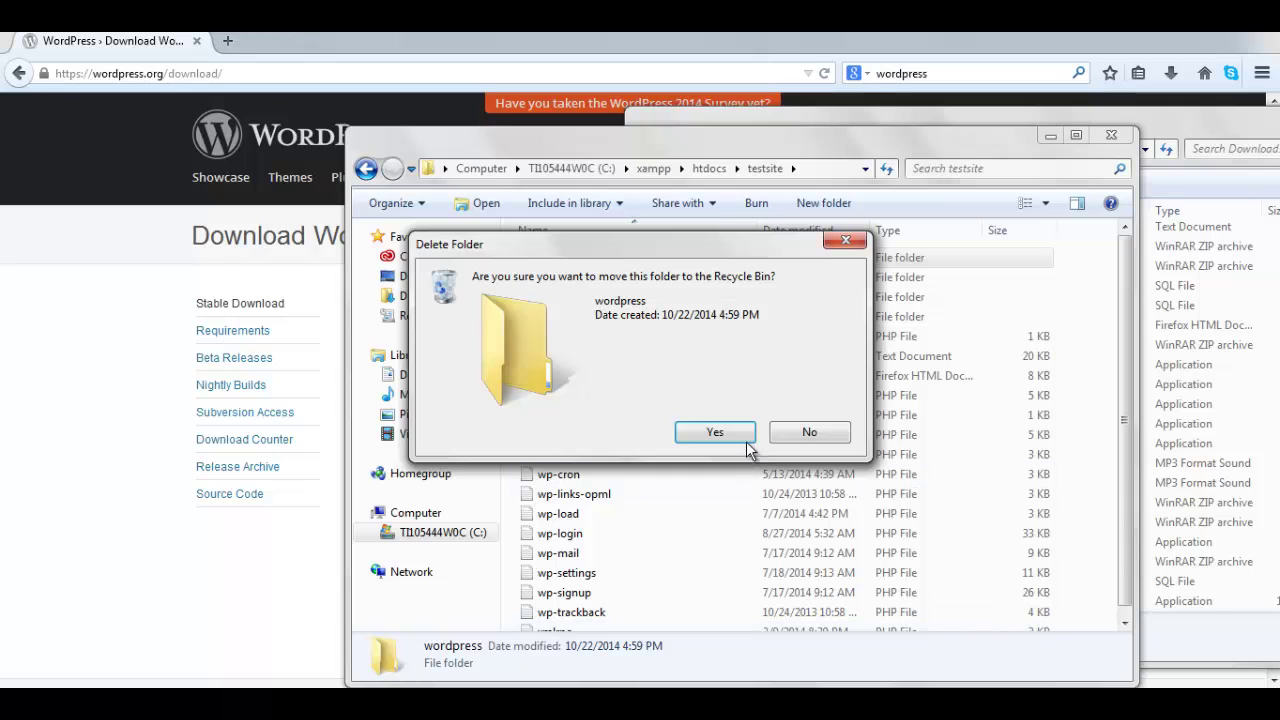
{"action": "left_click", "coordinate": [714, 432]}
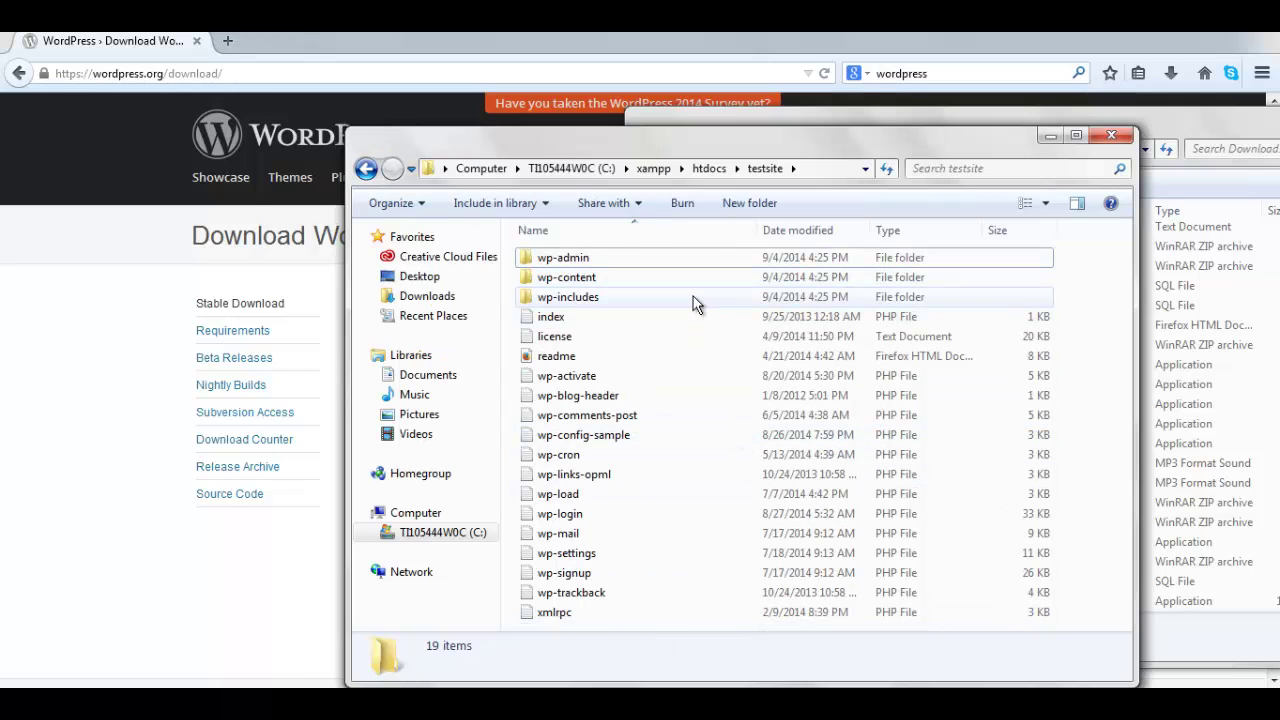
- Minimize the testsite window and close the Downloads window
{"action": "left_click", "coordinate": [1048, 136]}
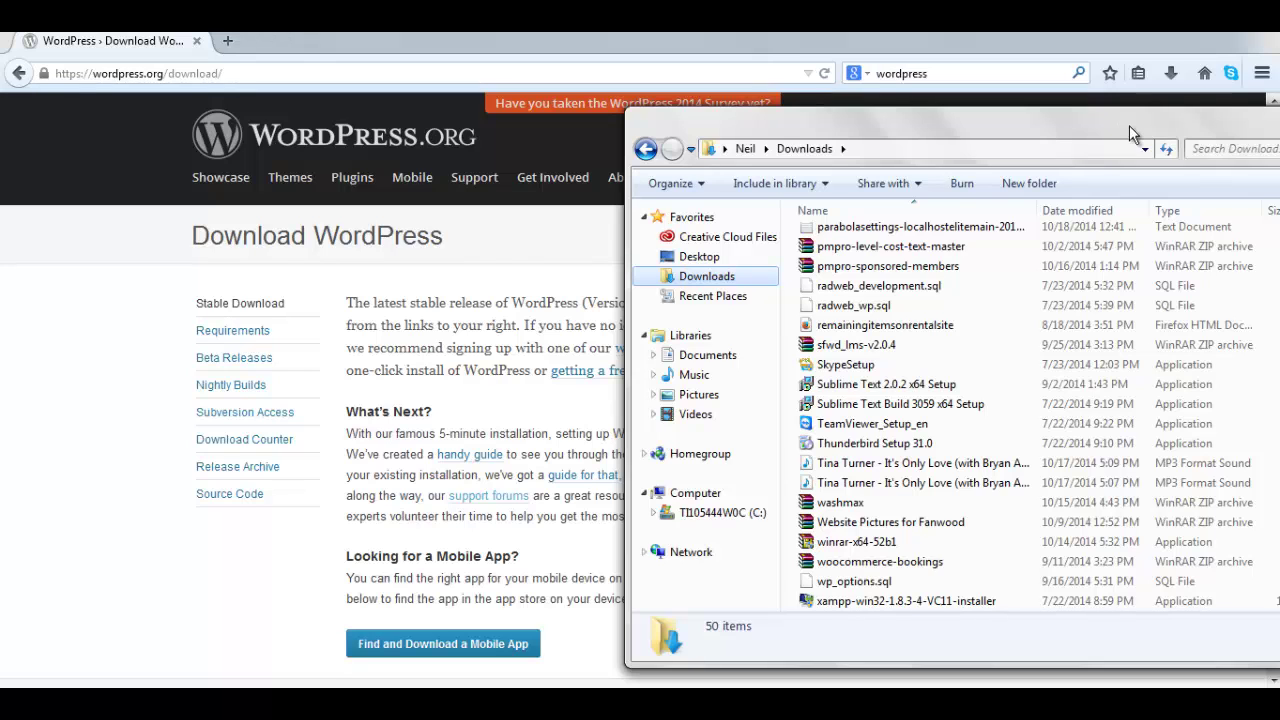
{"action": "left_click_drag", "start_coordinate": [1129, 125], "coordinate": [943, 175]}
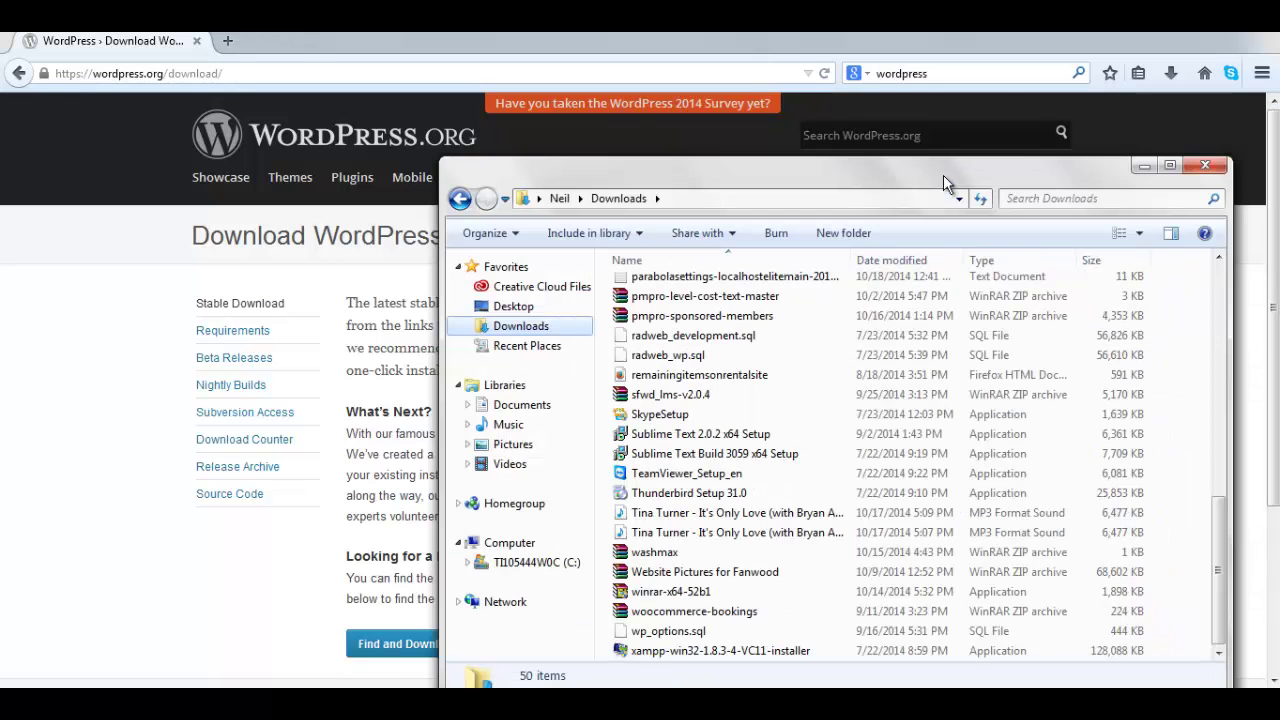
{"action": "left_click", "coordinate": [1203, 166]}
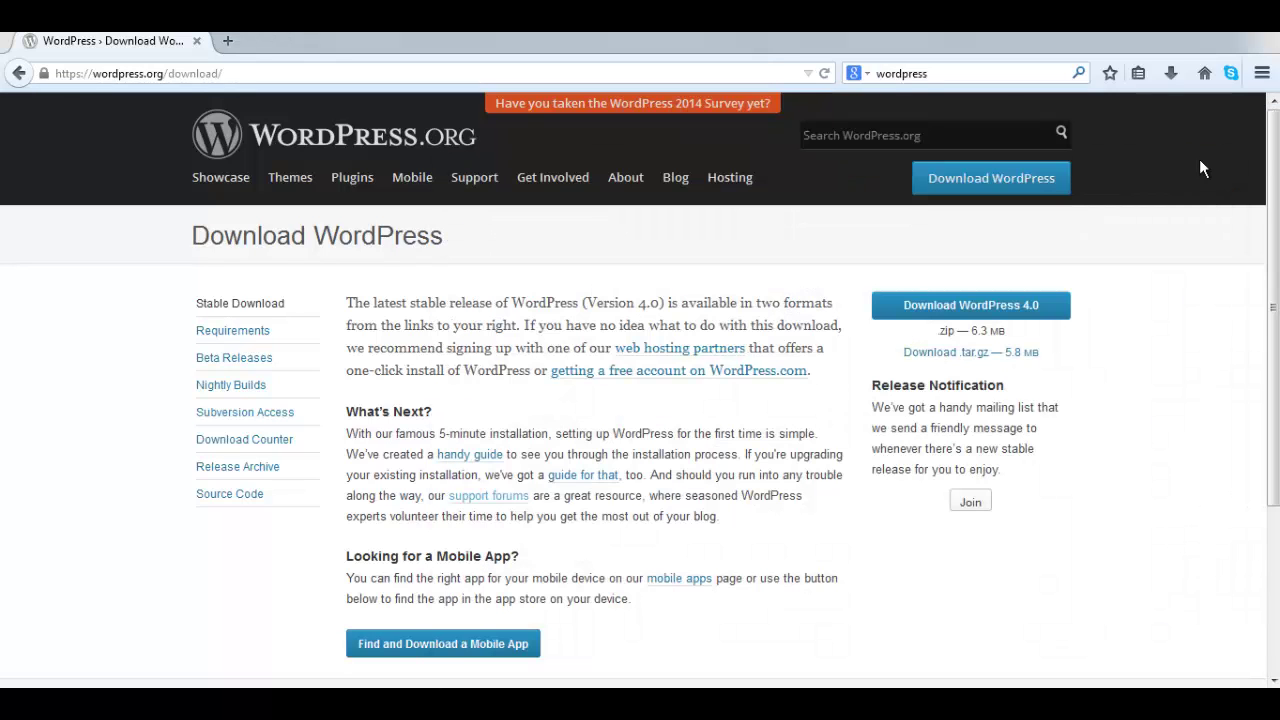
- Replace the Firefox address with localhost and load the XAMPP welcome page
{"action": "left_click", "coordinate": [230, 73]}
{"action": "left_click", "coordinate": [230, 73]}
{"action": "left_click_drag", "start_coordinate": [230, 73], "coordinate": [56, 83]}
{"action": "type", "text": "local"}
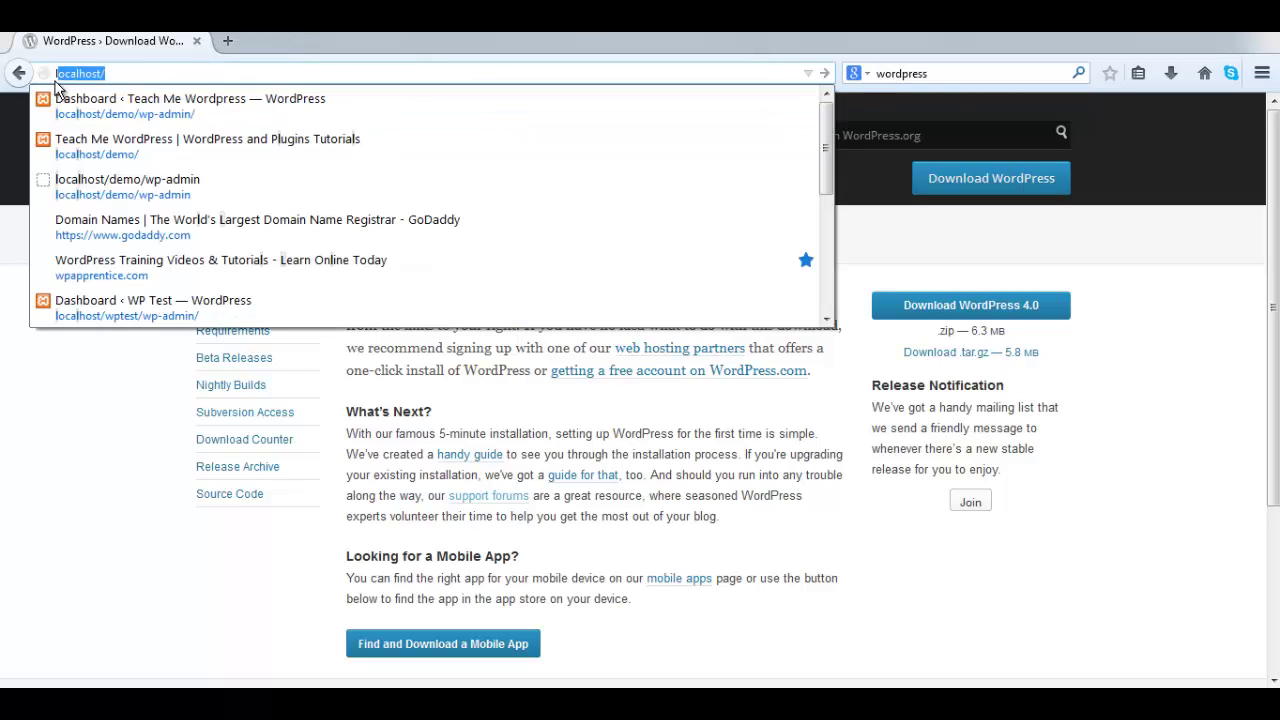
{"action": "type", "text": "host"}
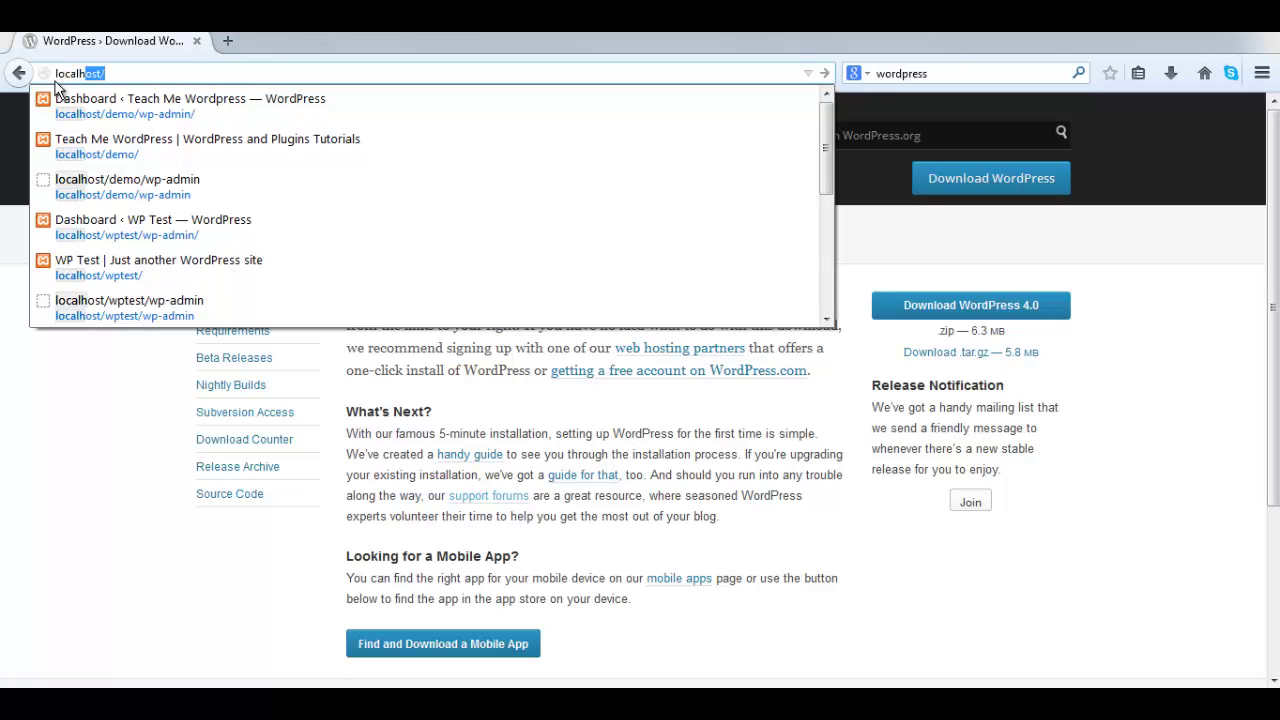
{"action": "key", "text": "Return"}
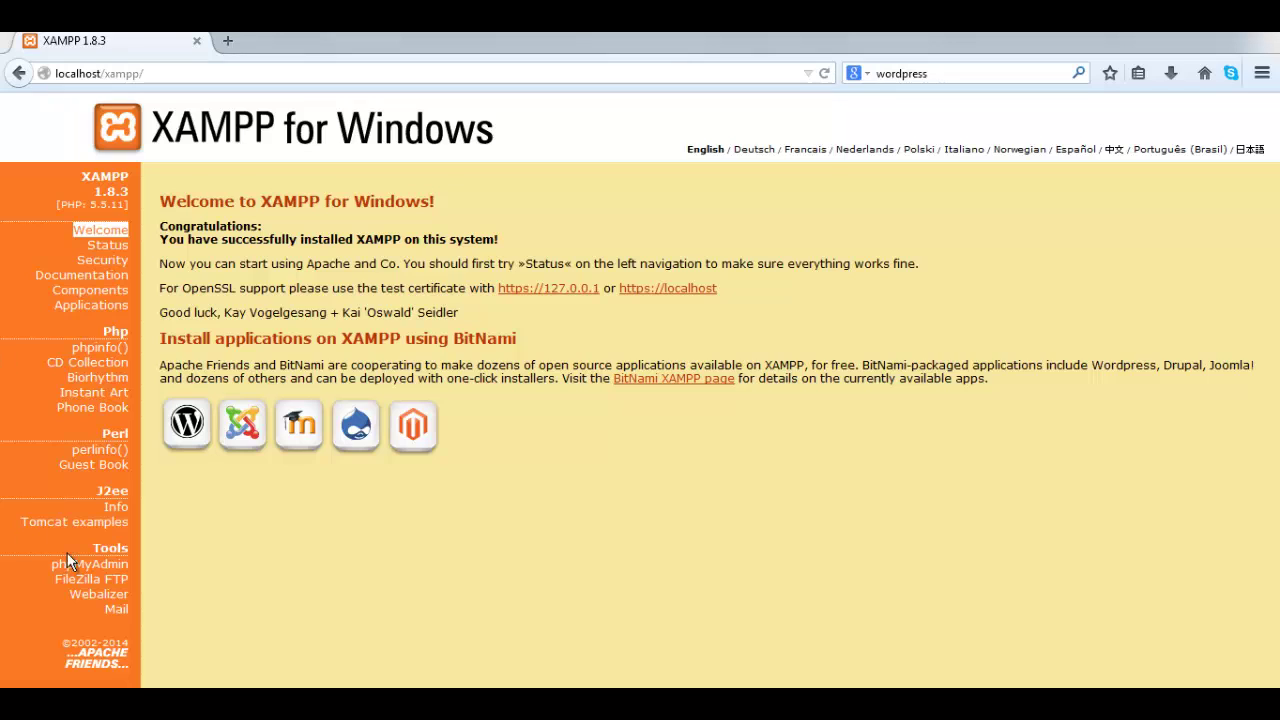
- Open phpMyAdmin and create a database named testsite from the Databases tab
{"action": "left_click", "coordinate": [123, 575]}
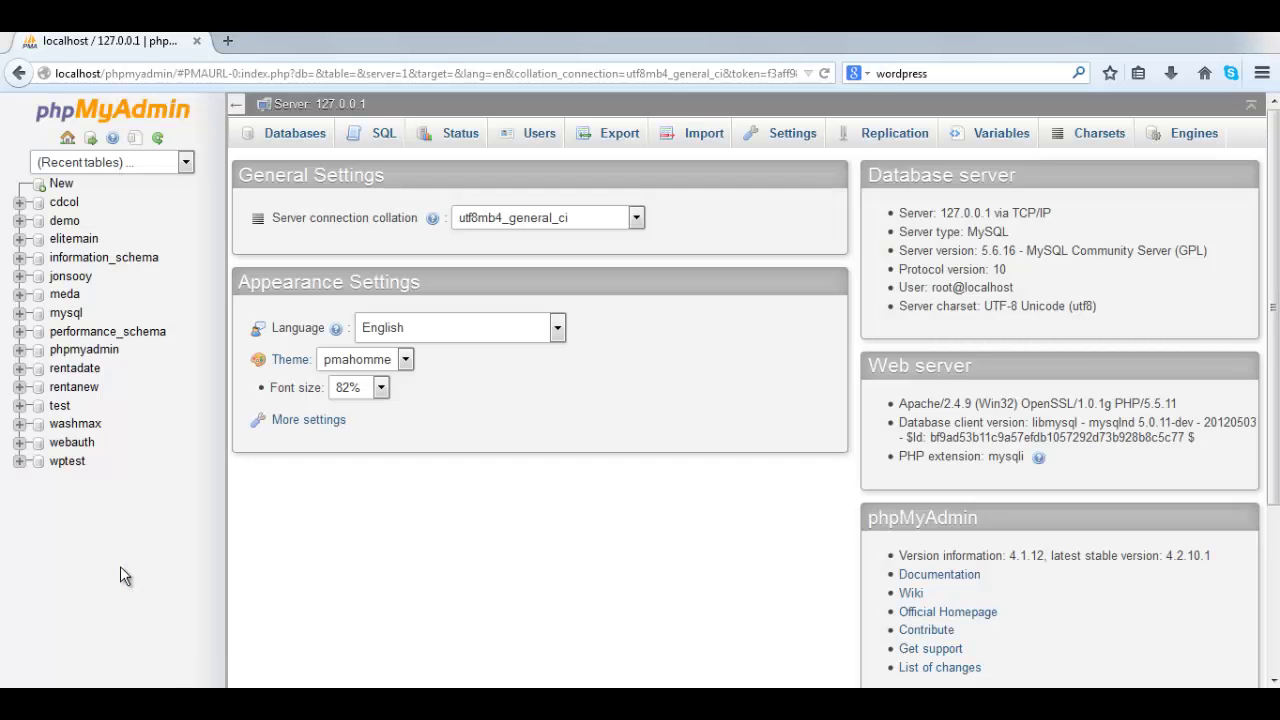
{"action": "left_click", "coordinate": [302, 142]}
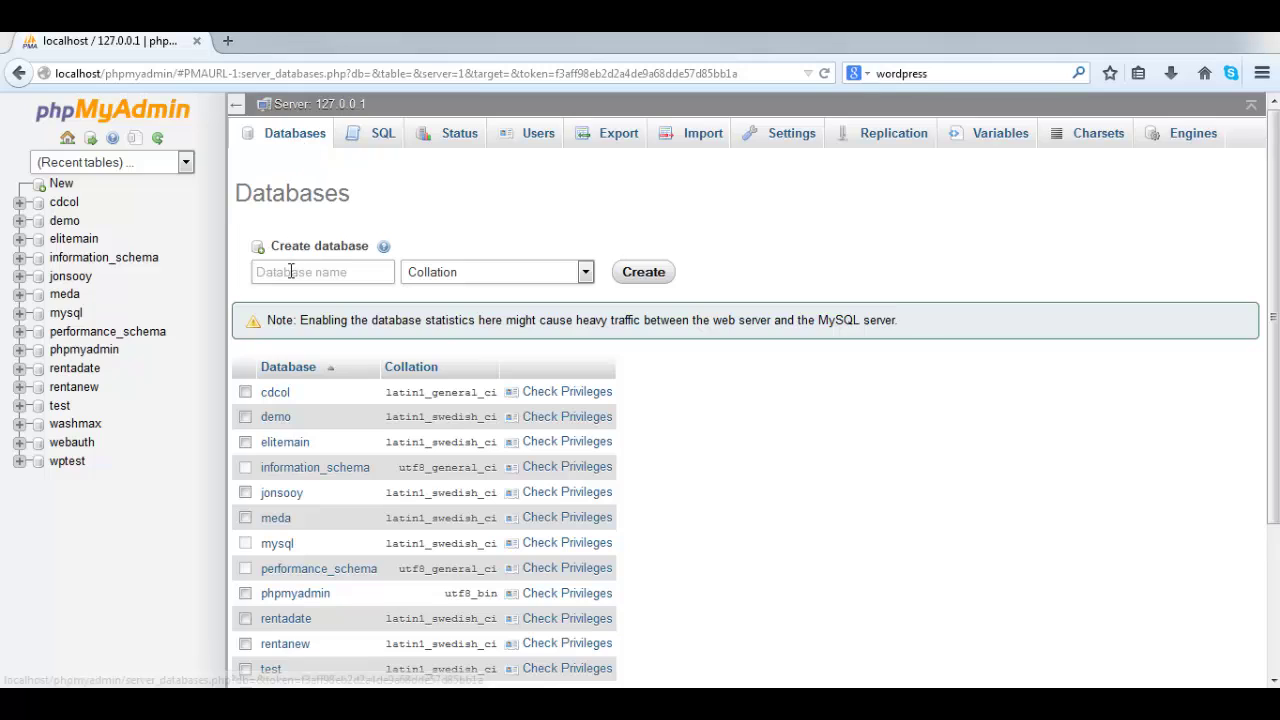
{"action": "left_click", "coordinate": [290, 272]}
{"action": "type", "text": "te"}
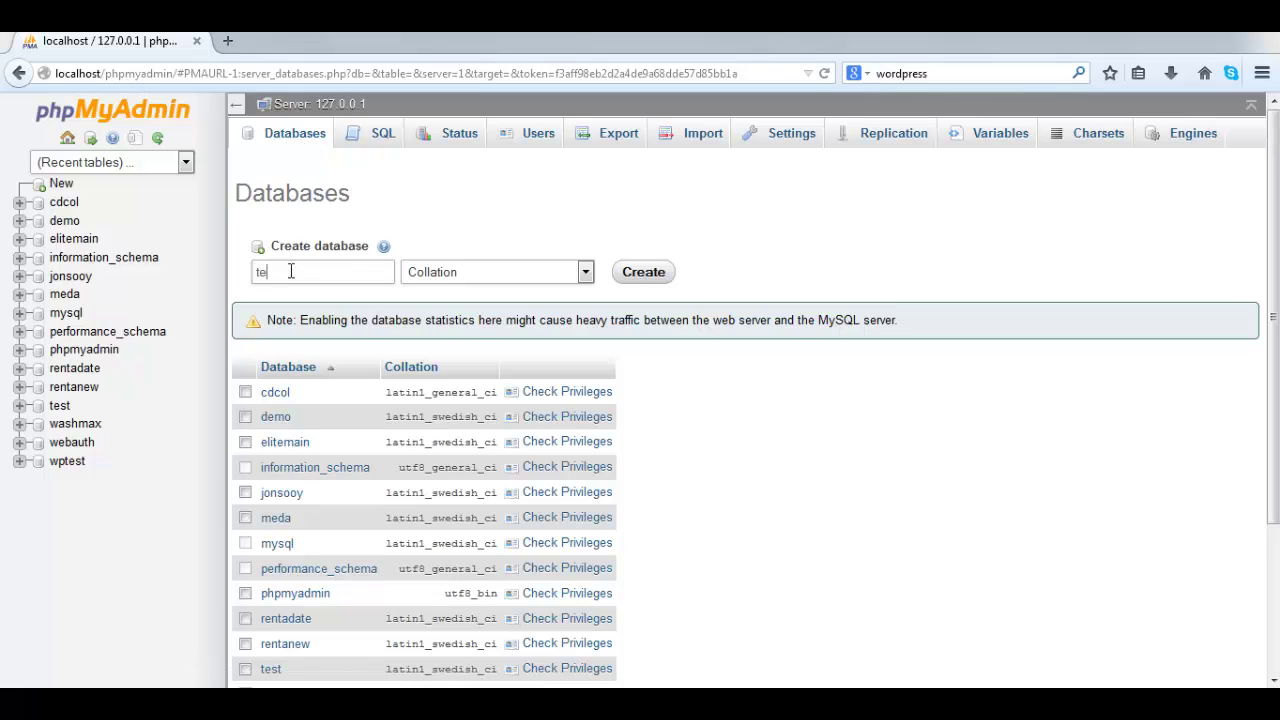
{"action": "type", "text": "stsite"}
{"action": "left_click", "coordinate": [650, 276]}
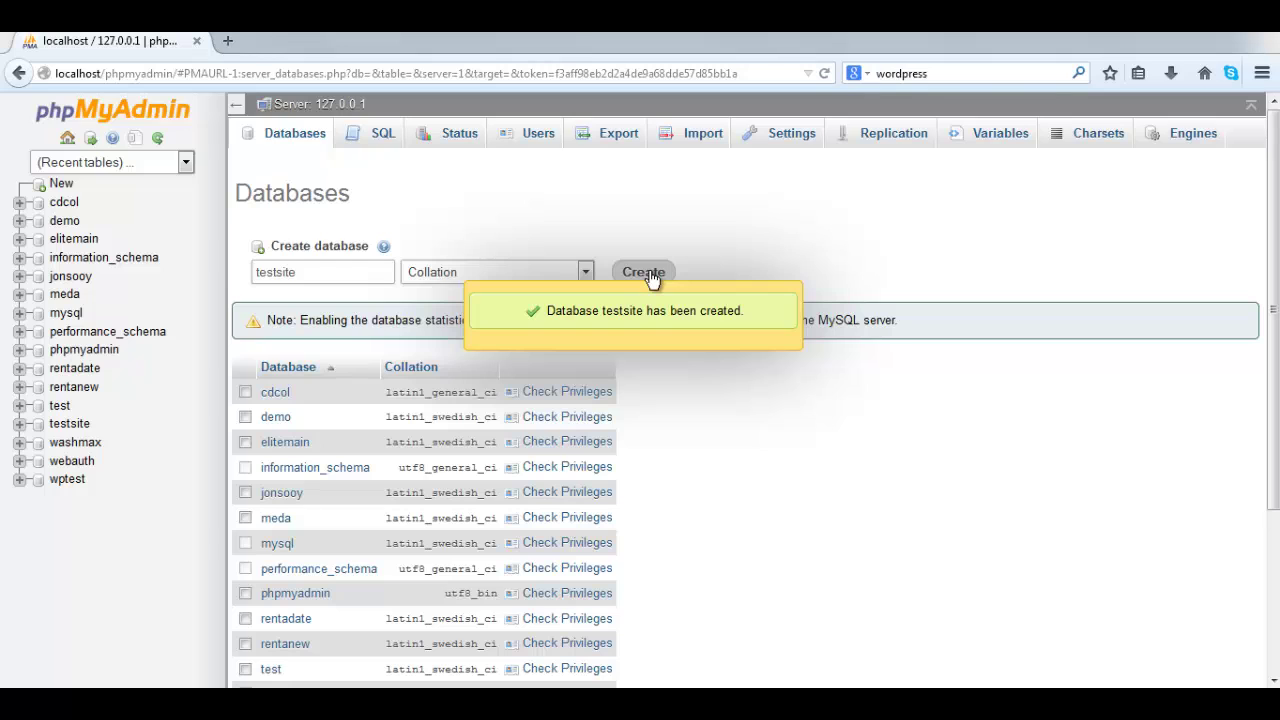
- Load localhost/testsite in a new Firefox tab to launch WordPress setup
{"action": "left_click", "coordinate": [228, 42]}
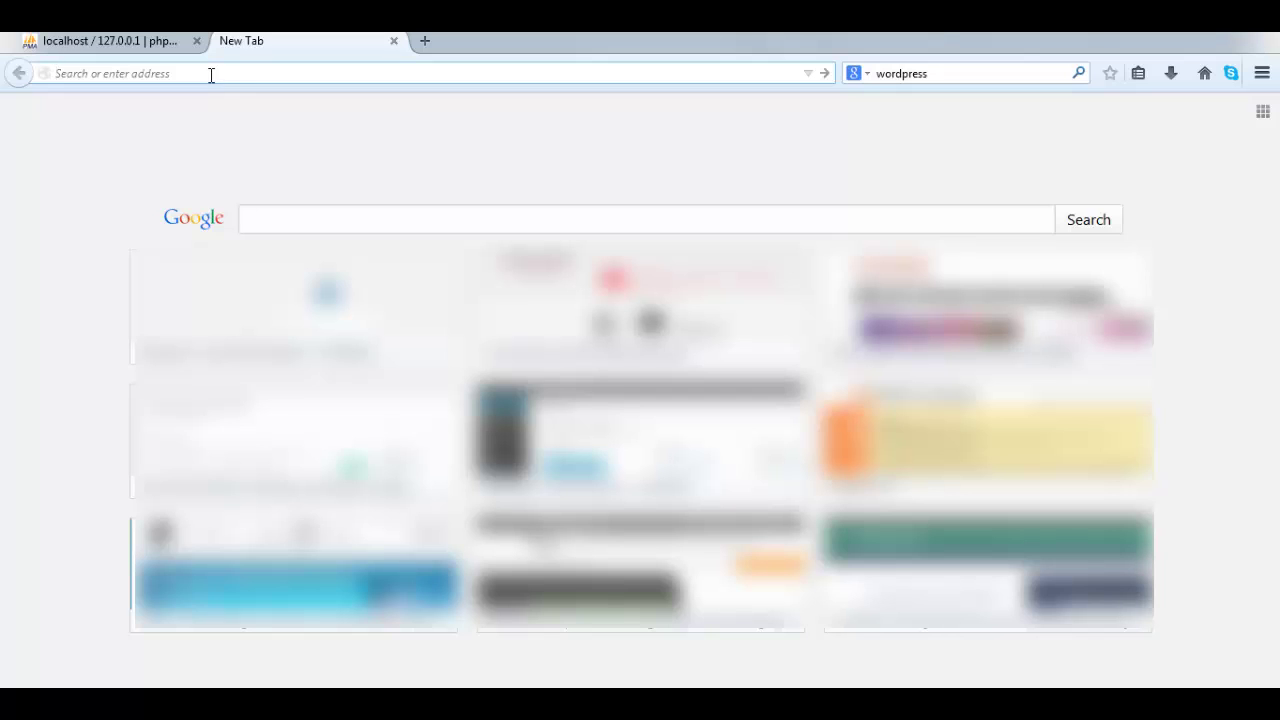
{"action": "type", "text": "local"}
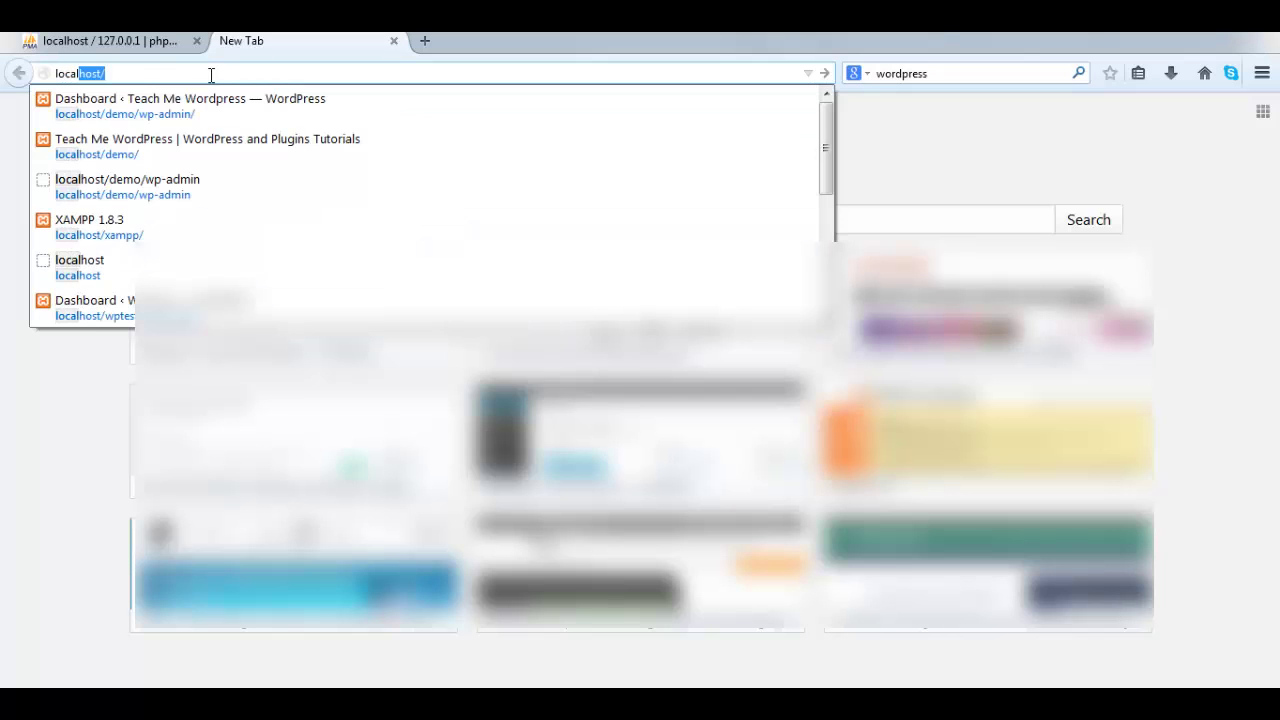
{"action": "type", "text": "host"}
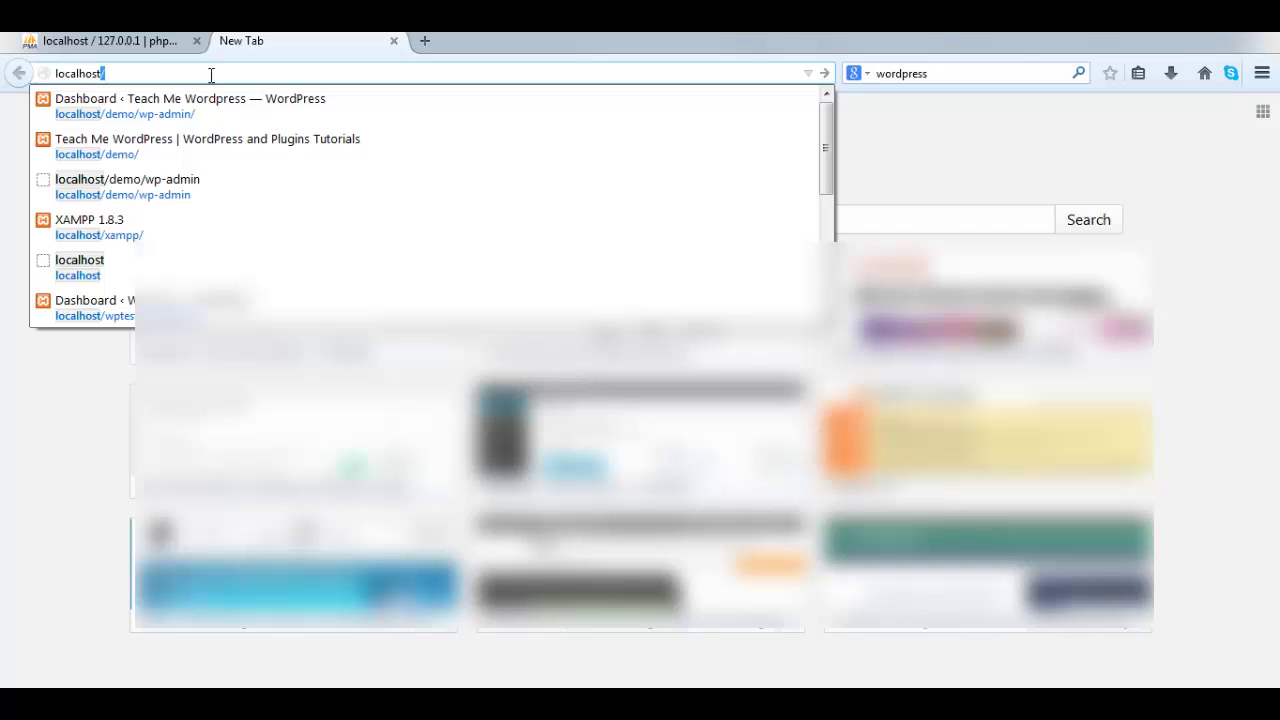
{"action": "type", "text": "/testsite"}
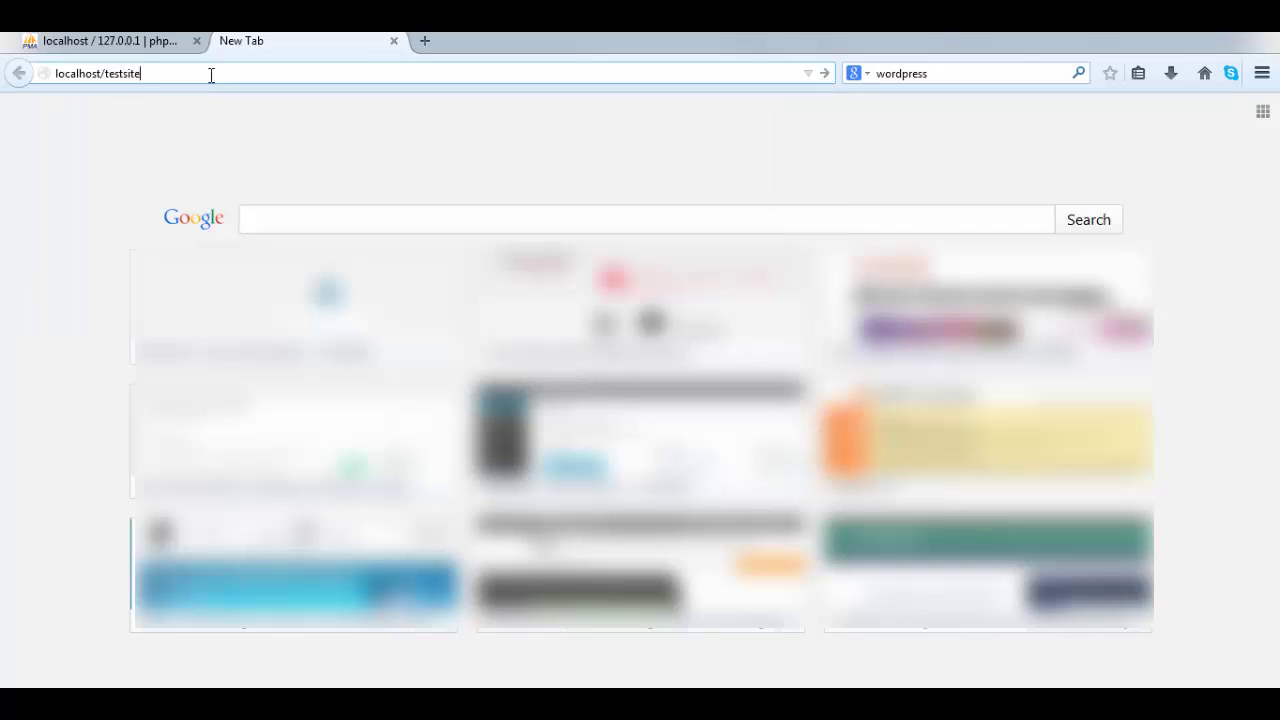
{"action": "key", "text": "Return"}
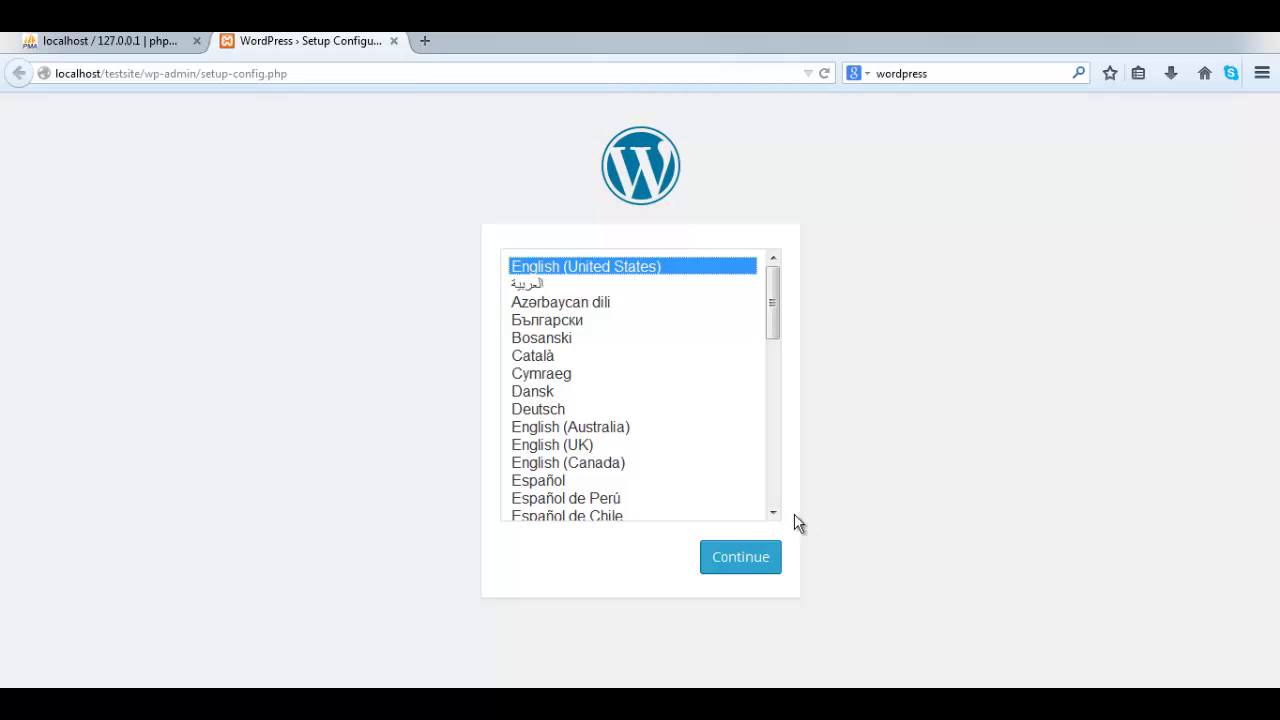
- Keep English (United States) as the setup language and continue
{"action": "left_click", "coordinate": [750, 557]}
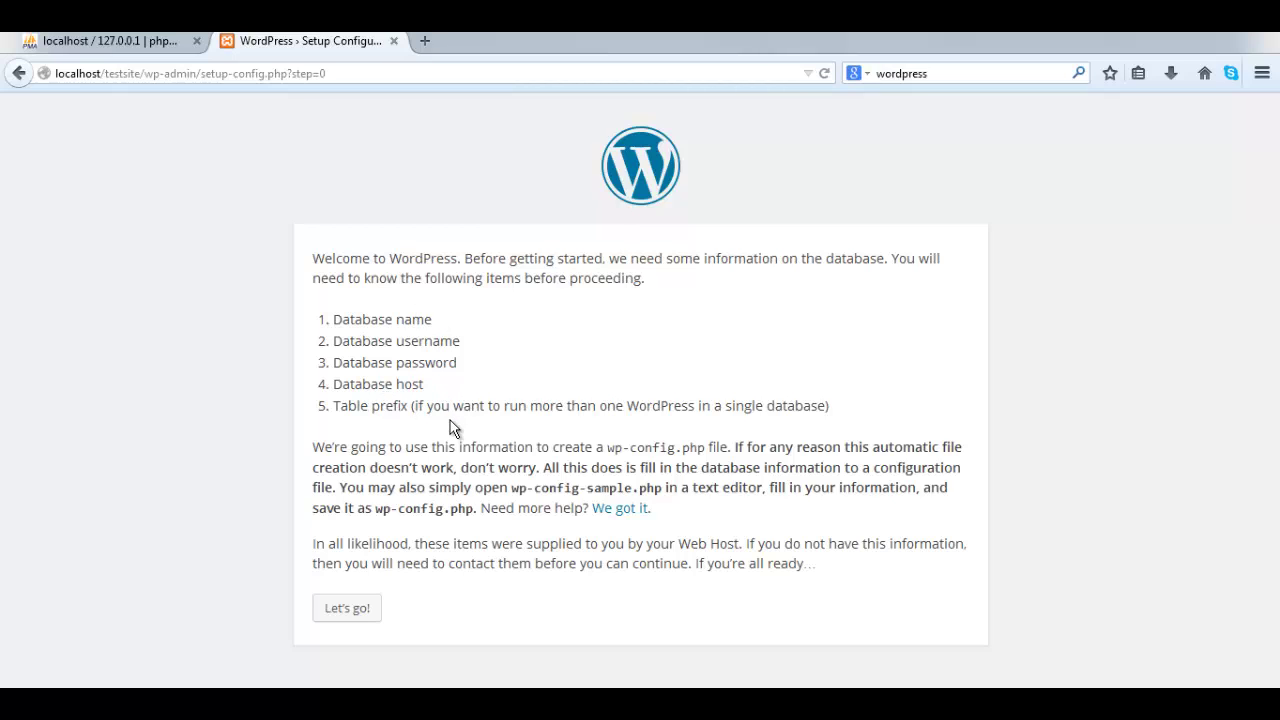
- Submit database name testsite, user name root and a blank password
{"action": "left_click", "coordinate": [350, 611]}
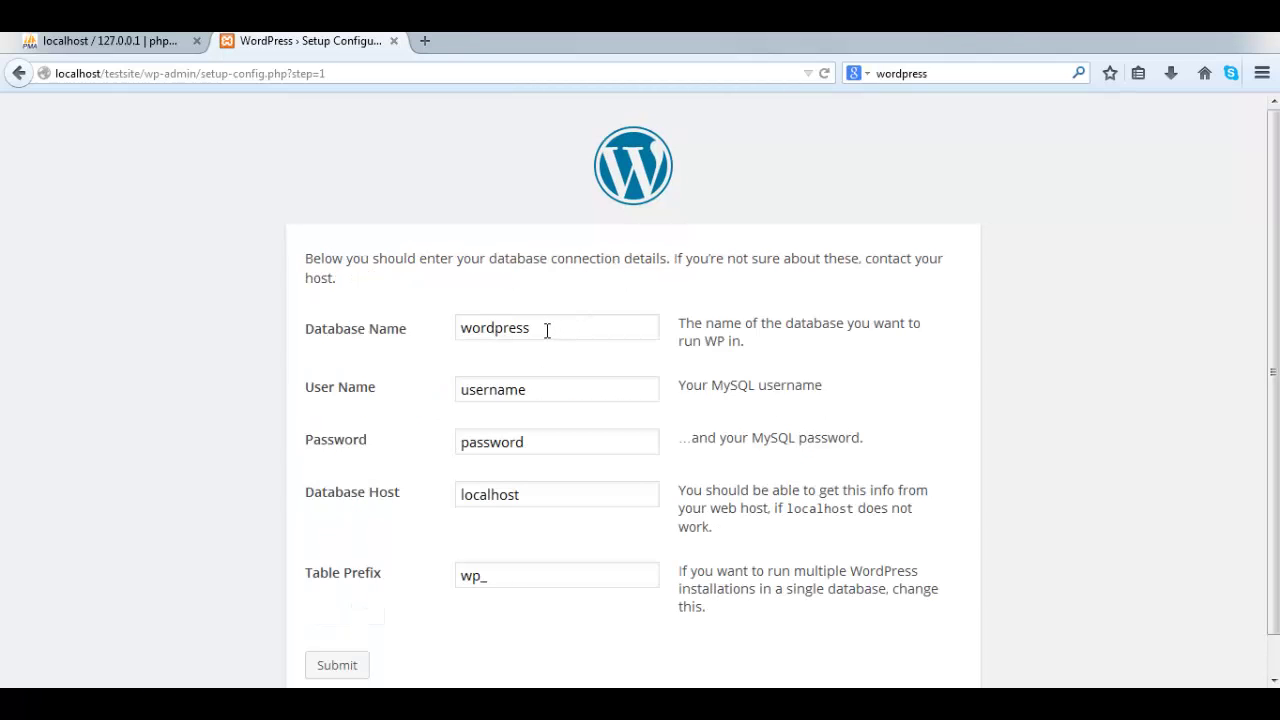
{"action": "left_click_drag", "start_coordinate": [543, 327], "coordinate": [448, 332]}
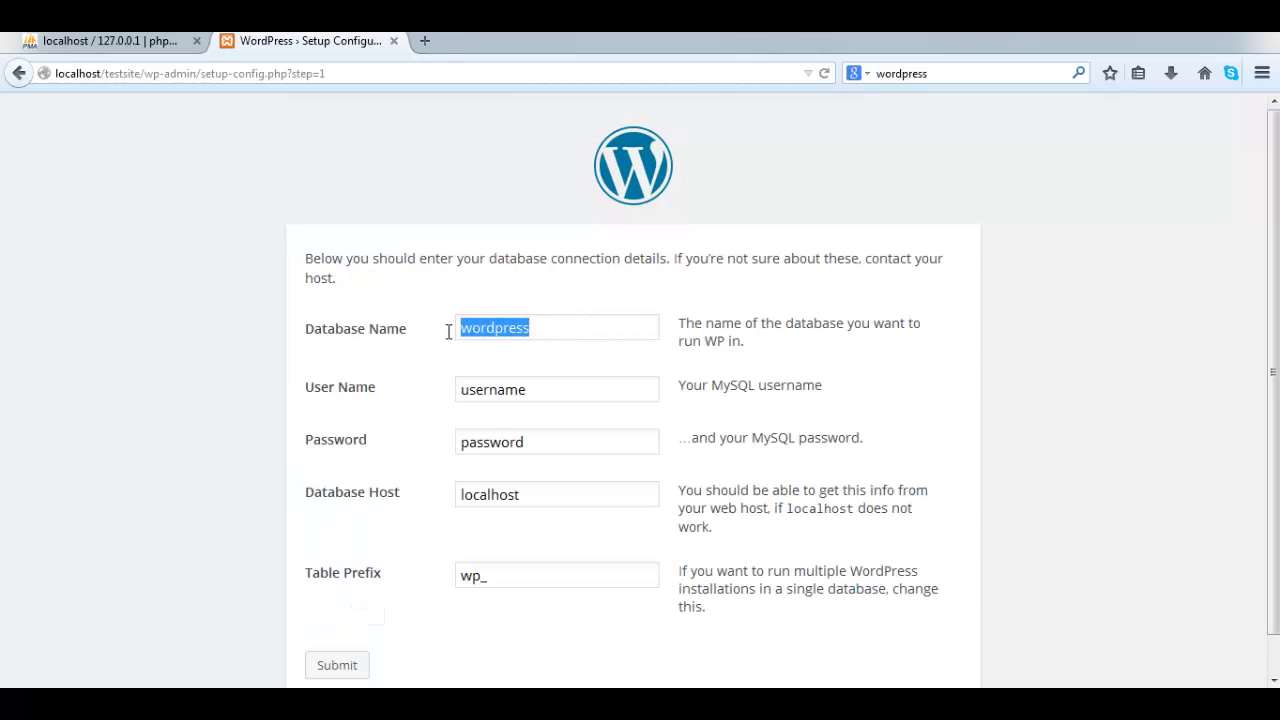
{"action": "type", "text": "test"}
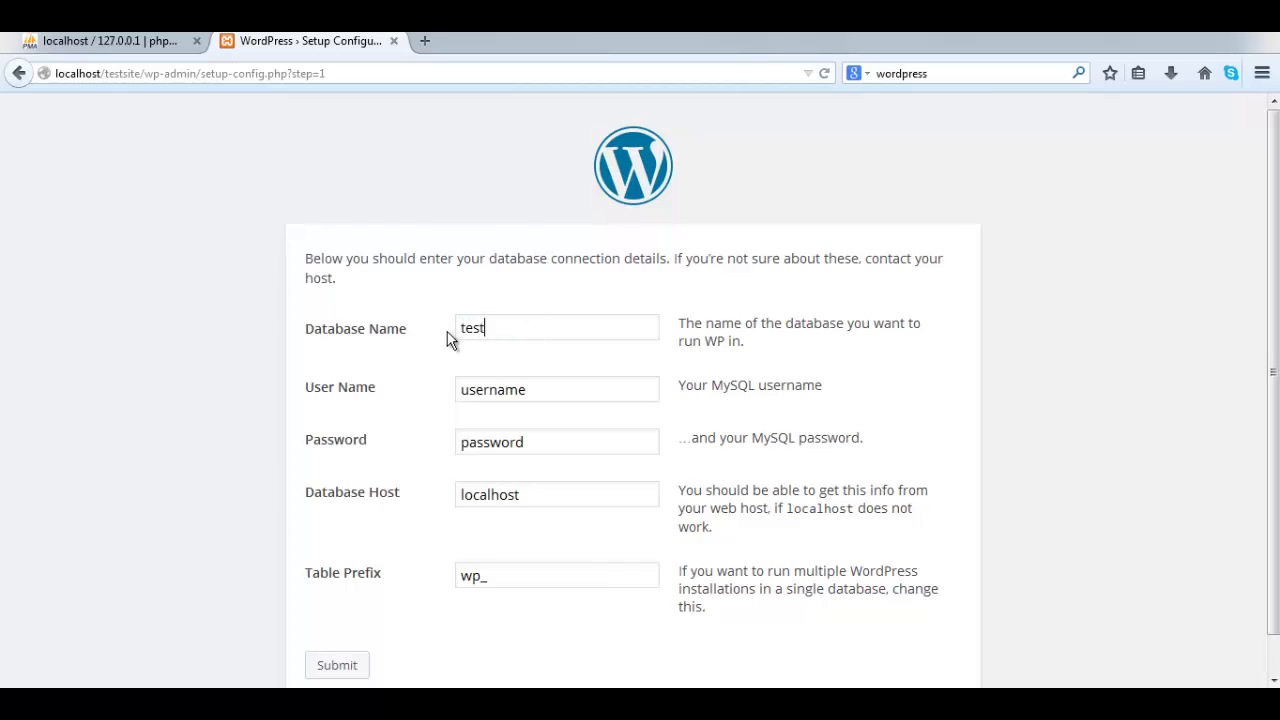
{"action": "type", "text": "site"}
{"action": "left_click_drag", "start_coordinate": [543, 400], "coordinate": [459, 405]}
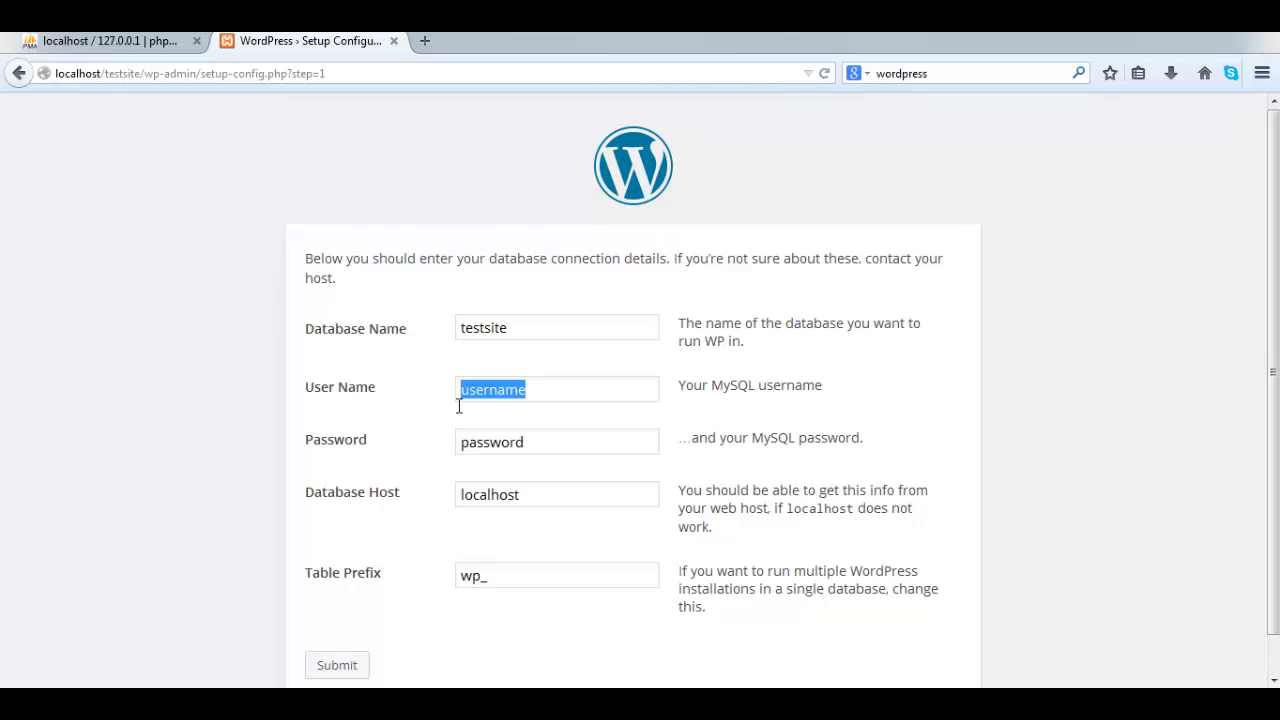
{"action": "type", "text": "root"}
{"action": "left_click_drag", "start_coordinate": [531, 443], "coordinate": [432, 452]}
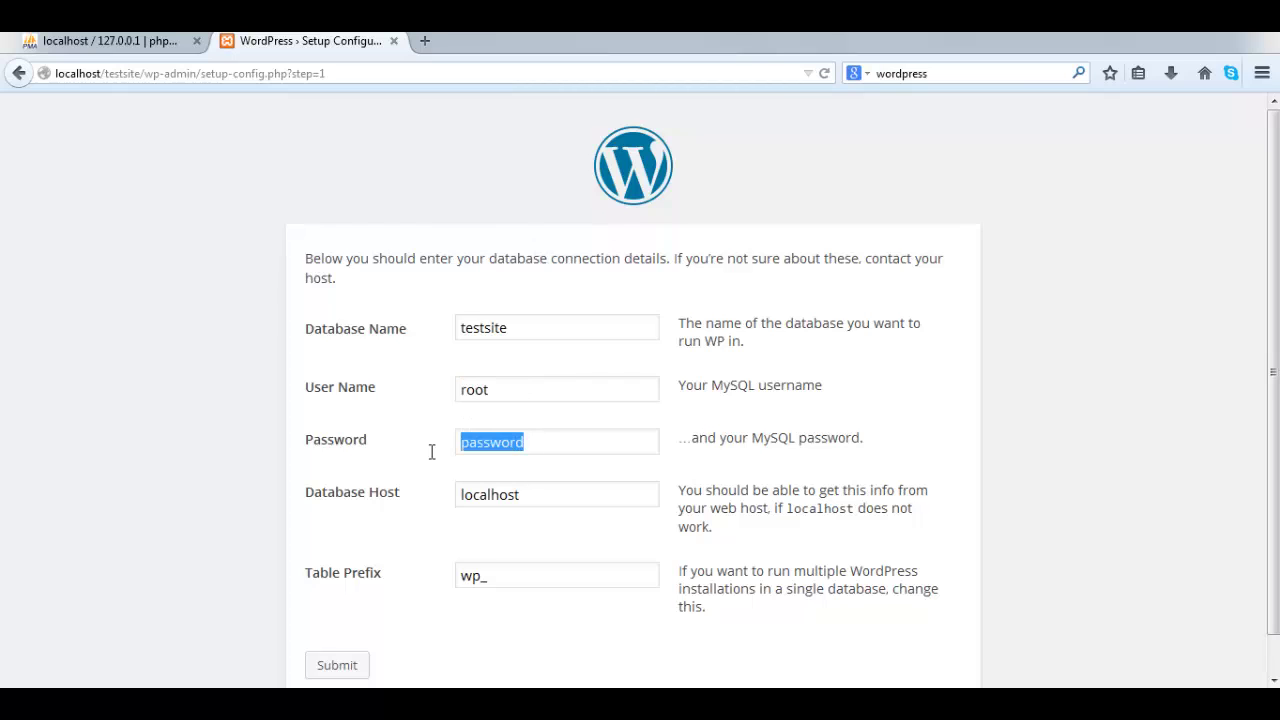
{"action": "key", "text": "BackSpace"}
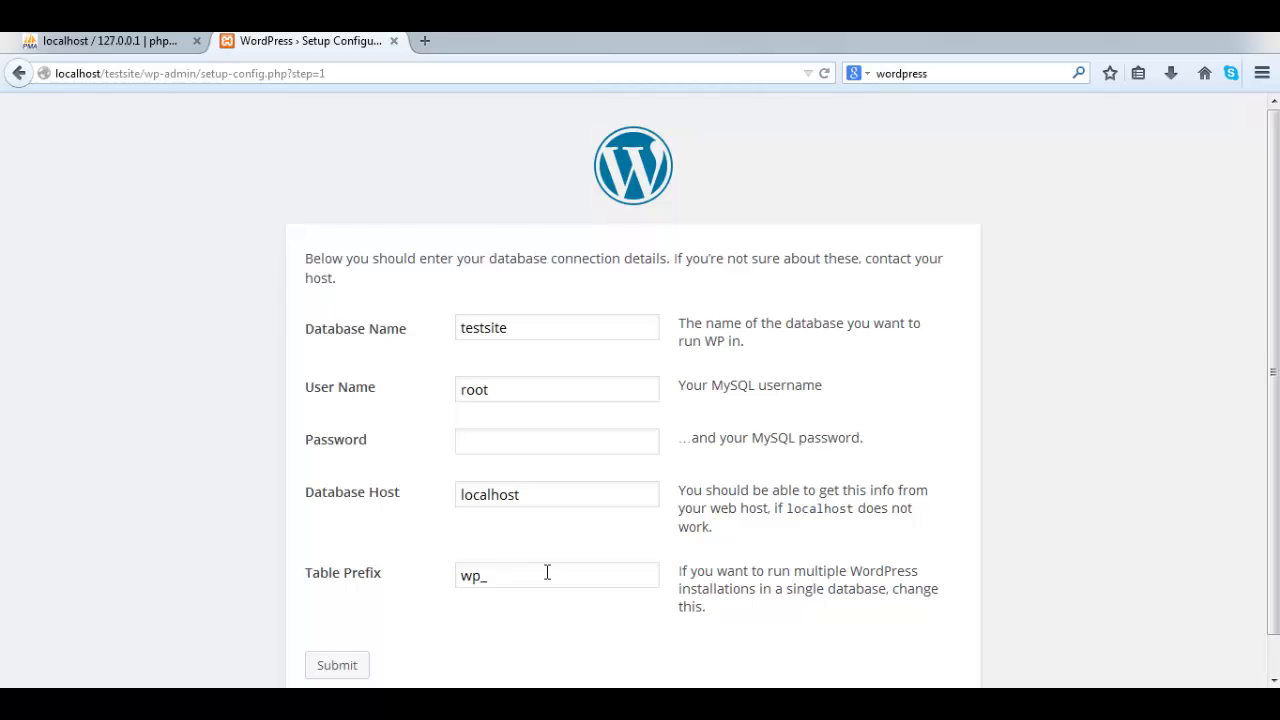
{"action": "scroll", "coordinate": [545, 580], "scroll_direction": "down", "scroll_amount": 1}
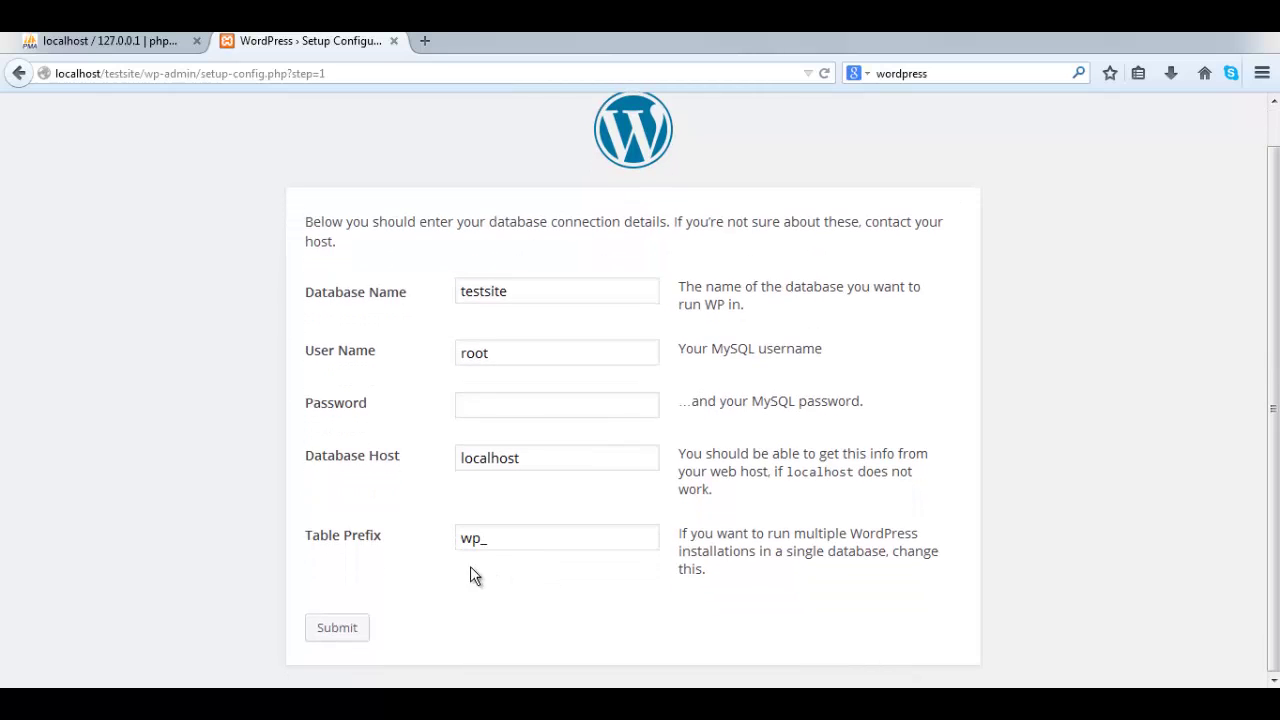
{"action": "left_click", "coordinate": [336, 628]}
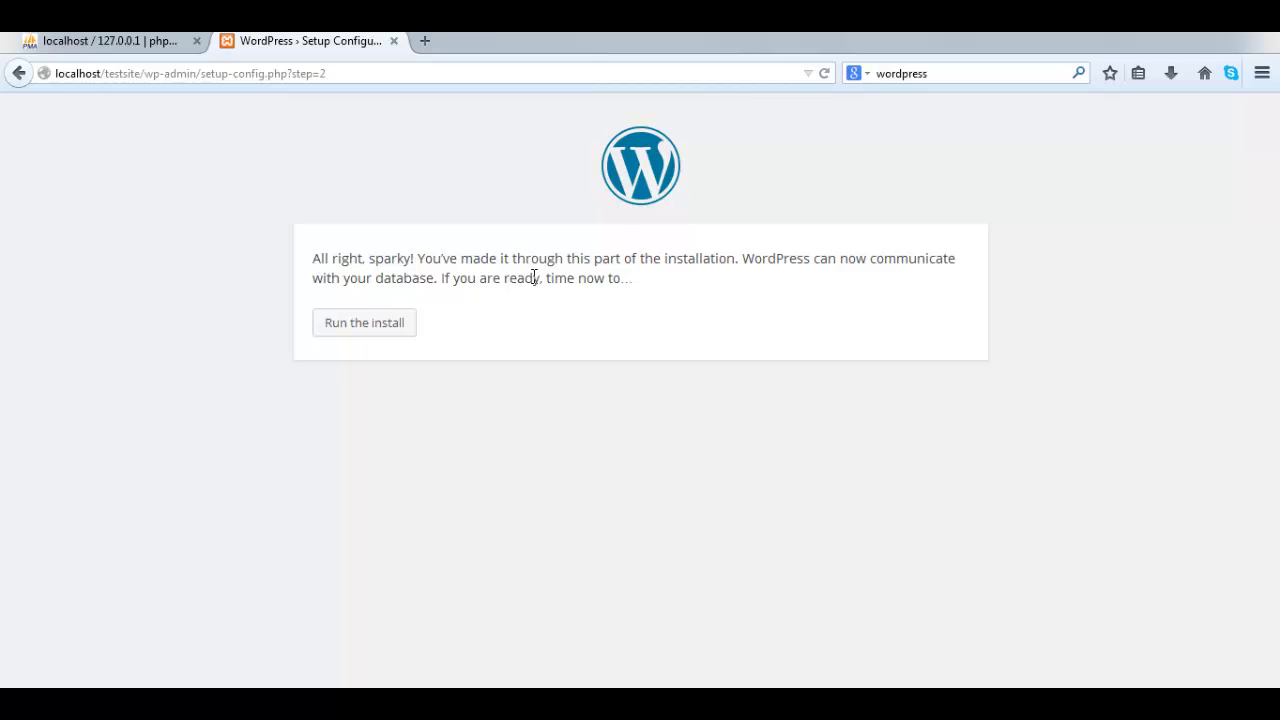
- Start the install, entering site title Testsite Tutorial and an admin username
{"action": "left_click", "coordinate": [366, 324]}
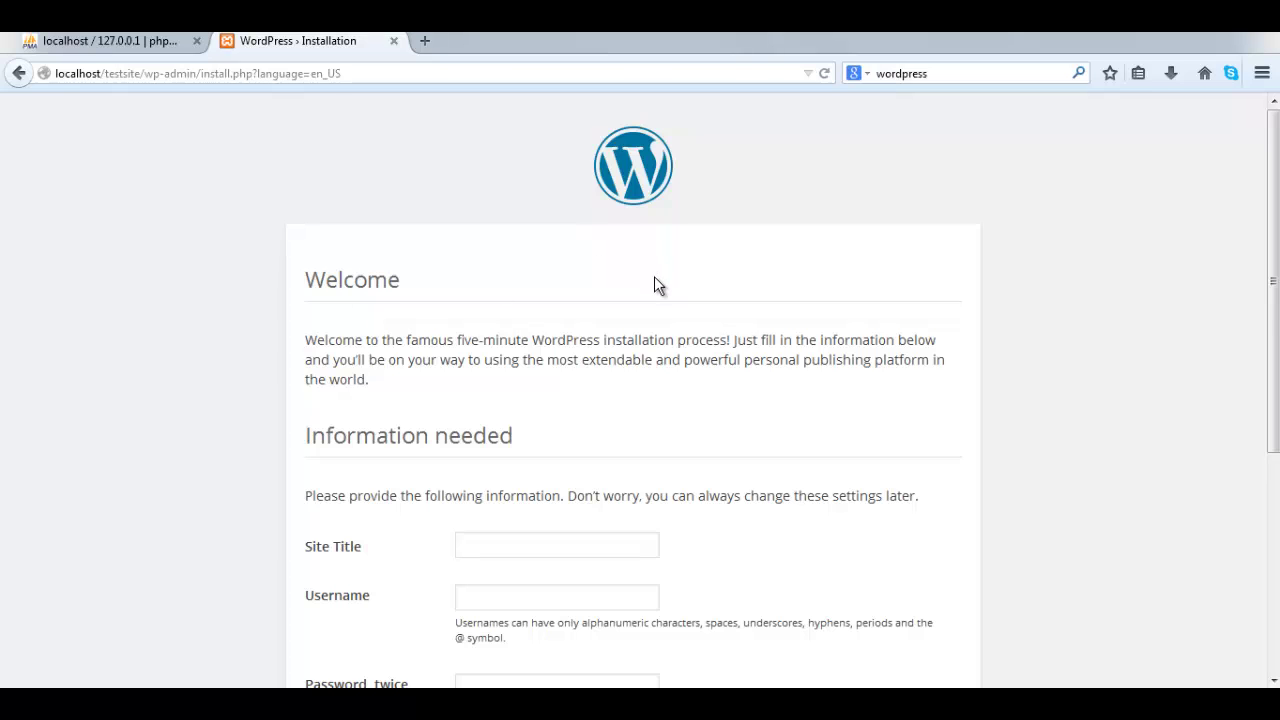
{"action": "scroll", "coordinate": [655, 276], "scroll_direction": "down", "scroll_amount": 5}
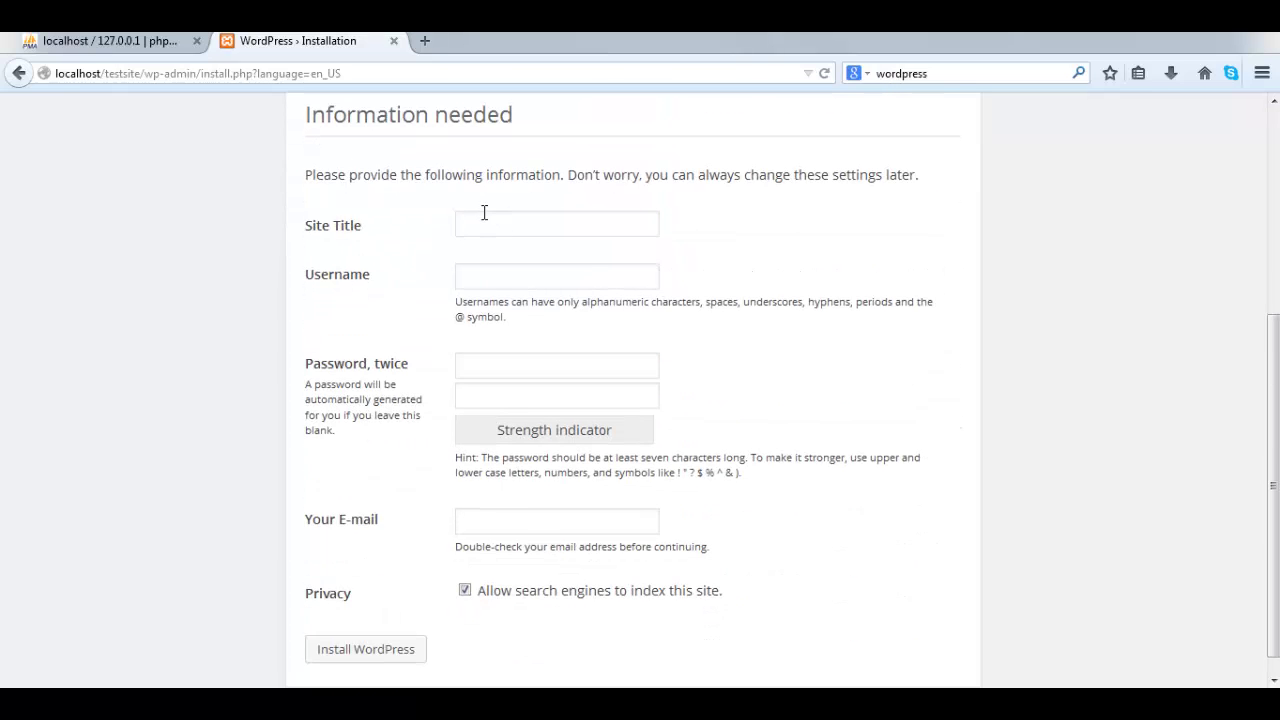
{"action": "type", "text": "Testsite Tutorial"}
{"action": "left_click", "coordinate": [499, 272]}
{"action": "type", "text": "neil"}
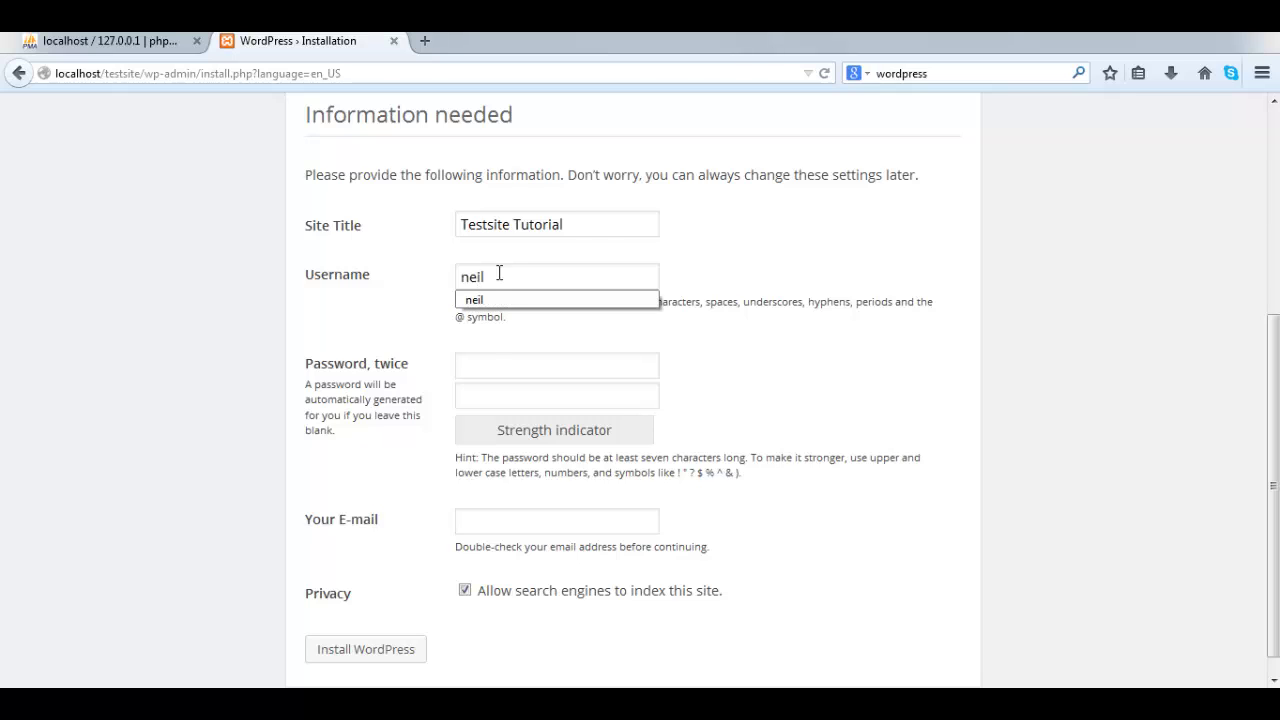
- Enter the admin password twice and fill in the admin e-mail address
{"action": "left_click", "coordinate": [485, 355]}
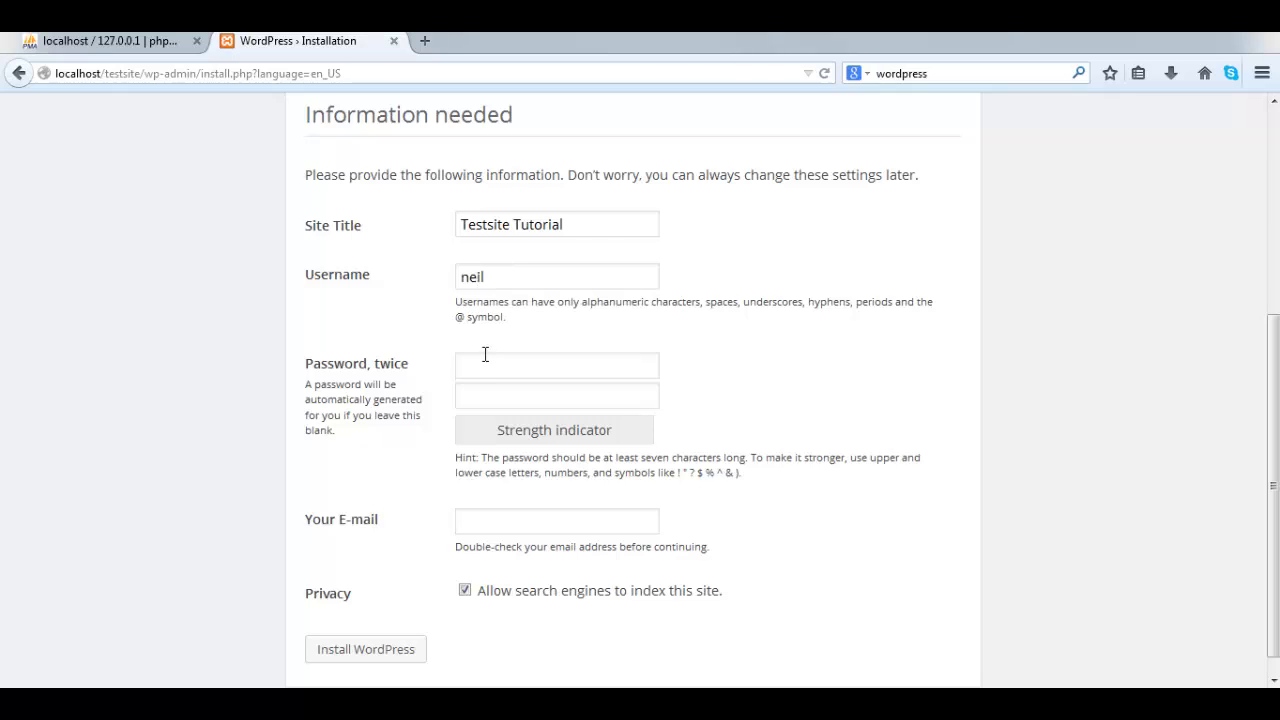
{"action": "type", "text": "123456"}
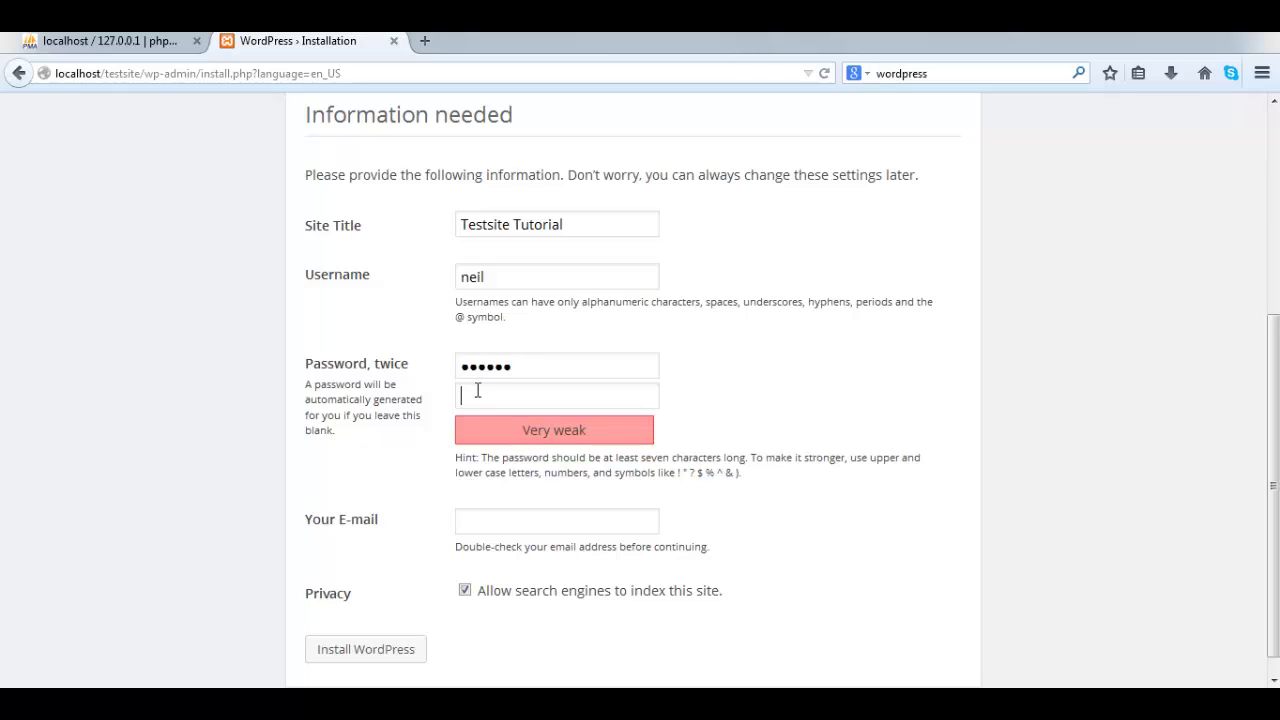
{"action": "left_click", "coordinate": [477, 390]}
{"action": "type", "text": "123456"}
{"action": "left_click", "coordinate": [486, 516]}
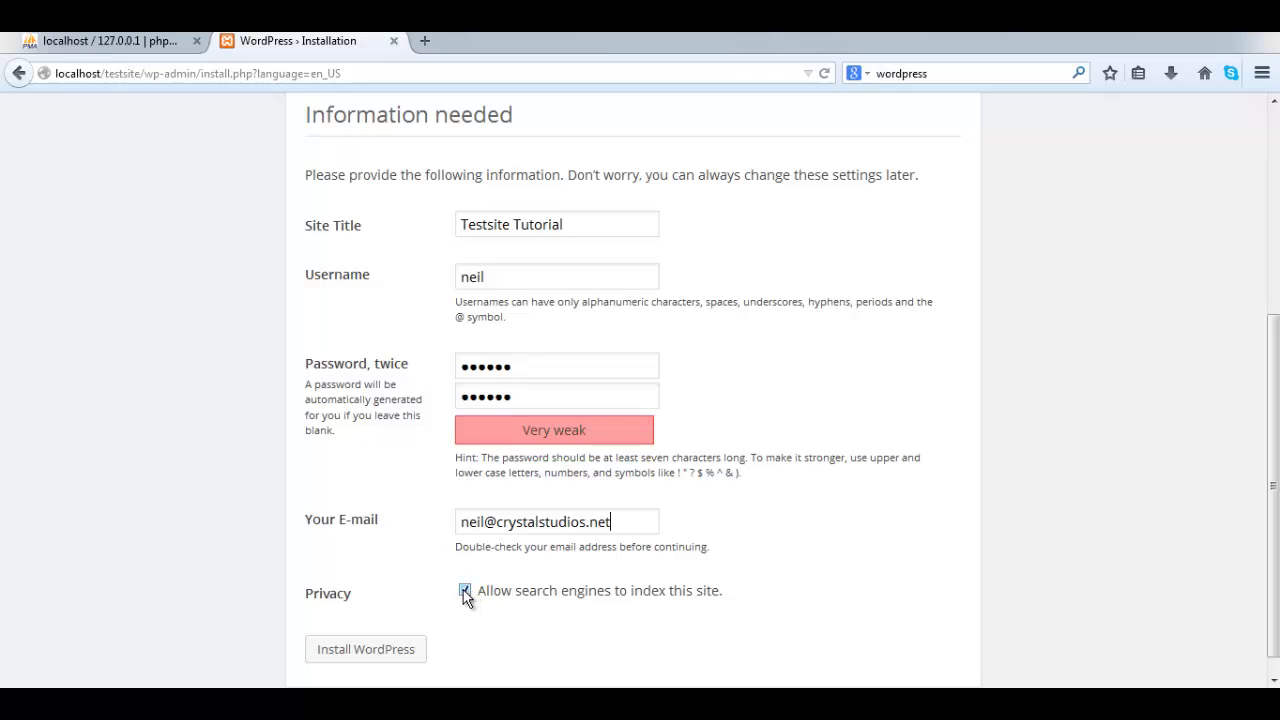
- Turn off search-engine indexing and install WordPress
{"action": "scroll", "coordinate": [465, 596], "scroll_direction": "down", "scroll_amount": 1}
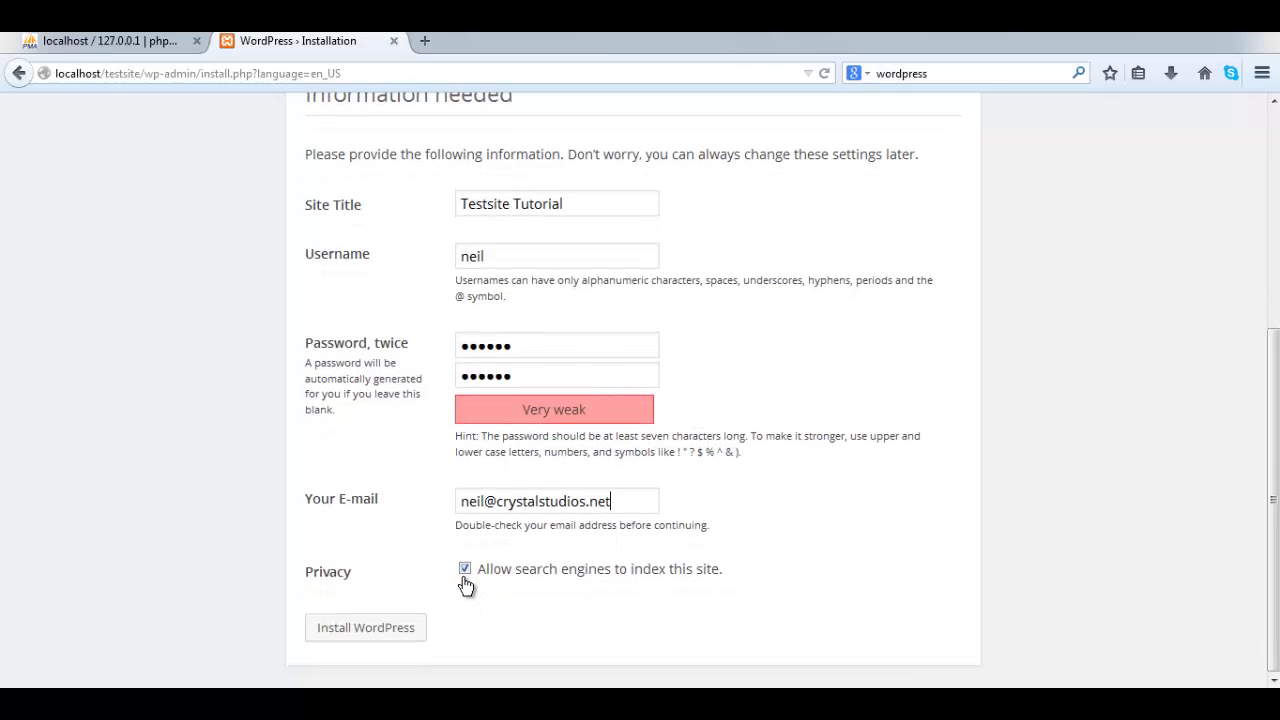
{"action": "left_click", "coordinate": [465, 569]}
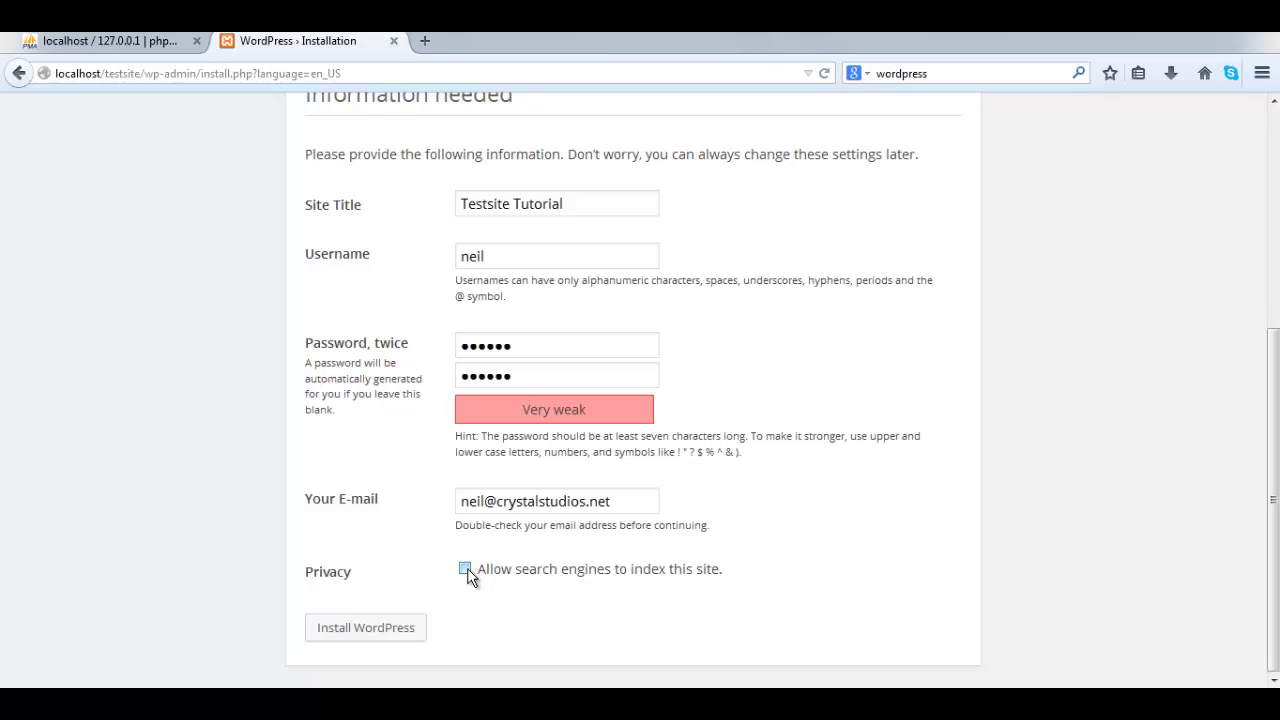
{"action": "left_click", "coordinate": [368, 630]}
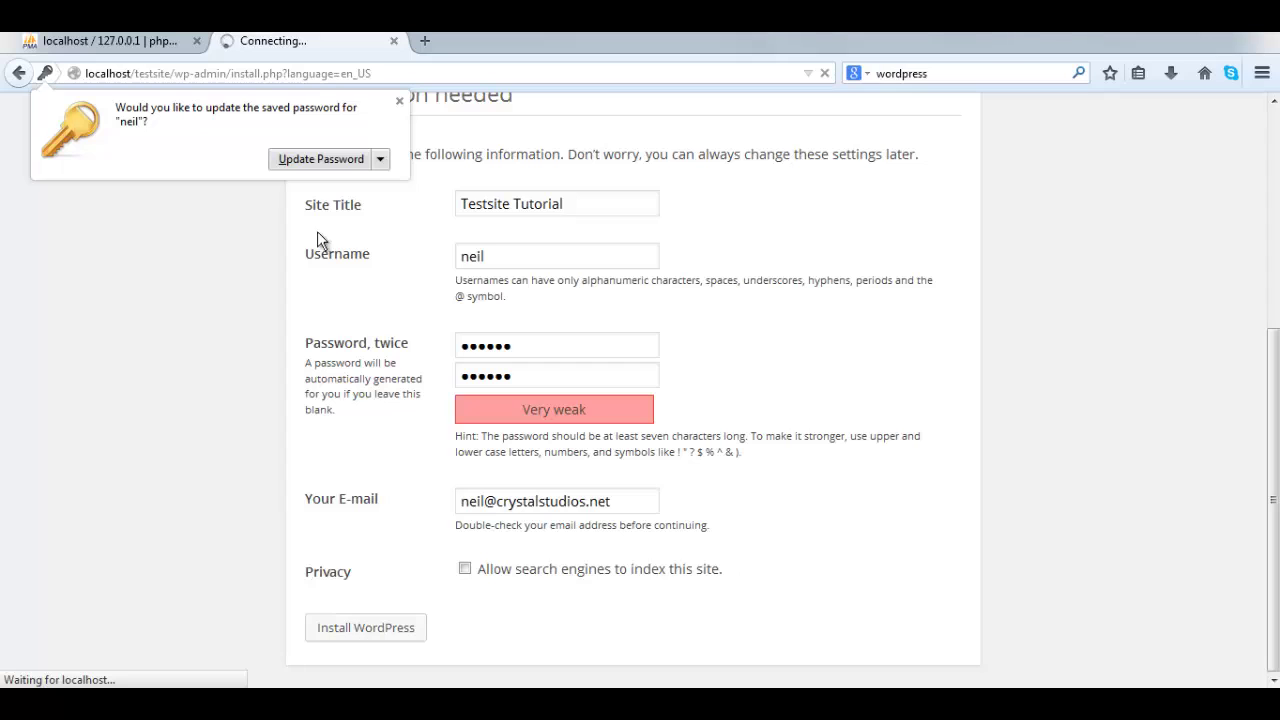
- Dismiss Firefox's save-password prompt and go from the Success page to the Testsite Tutorial login
{"action": "left_click", "coordinate": [399, 101]}
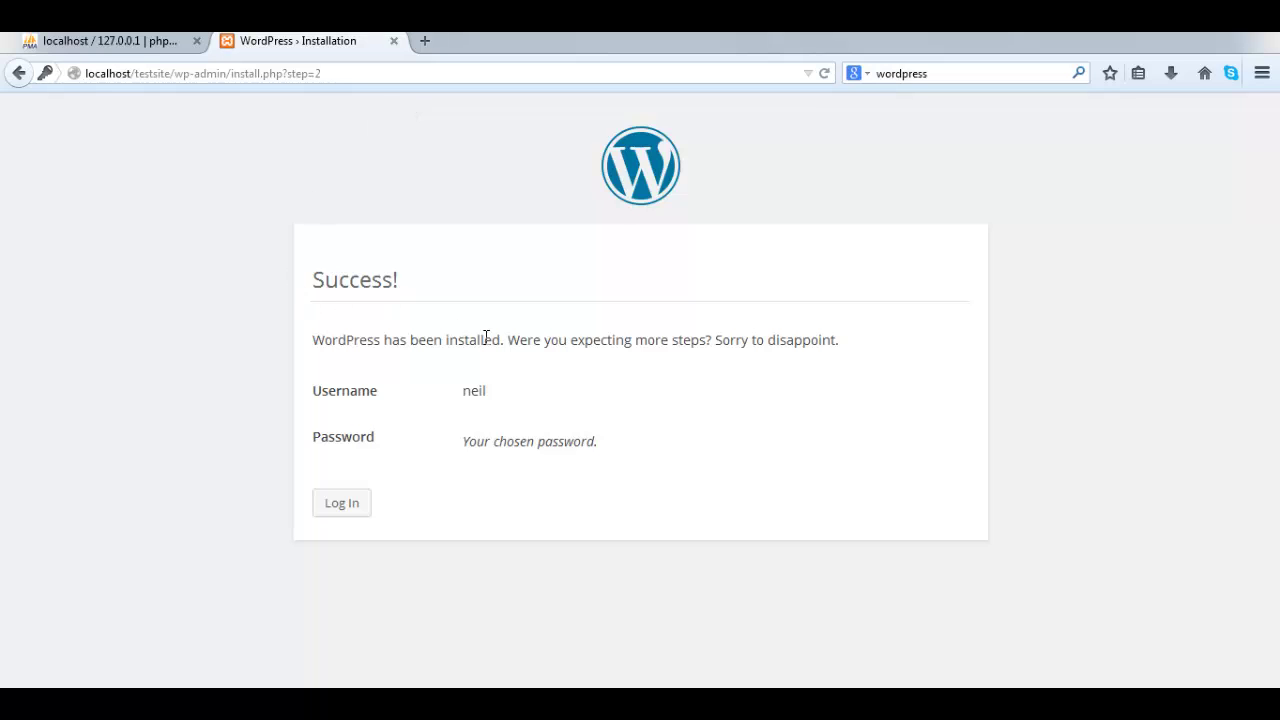
{"action": "left_click", "coordinate": [348, 510]}
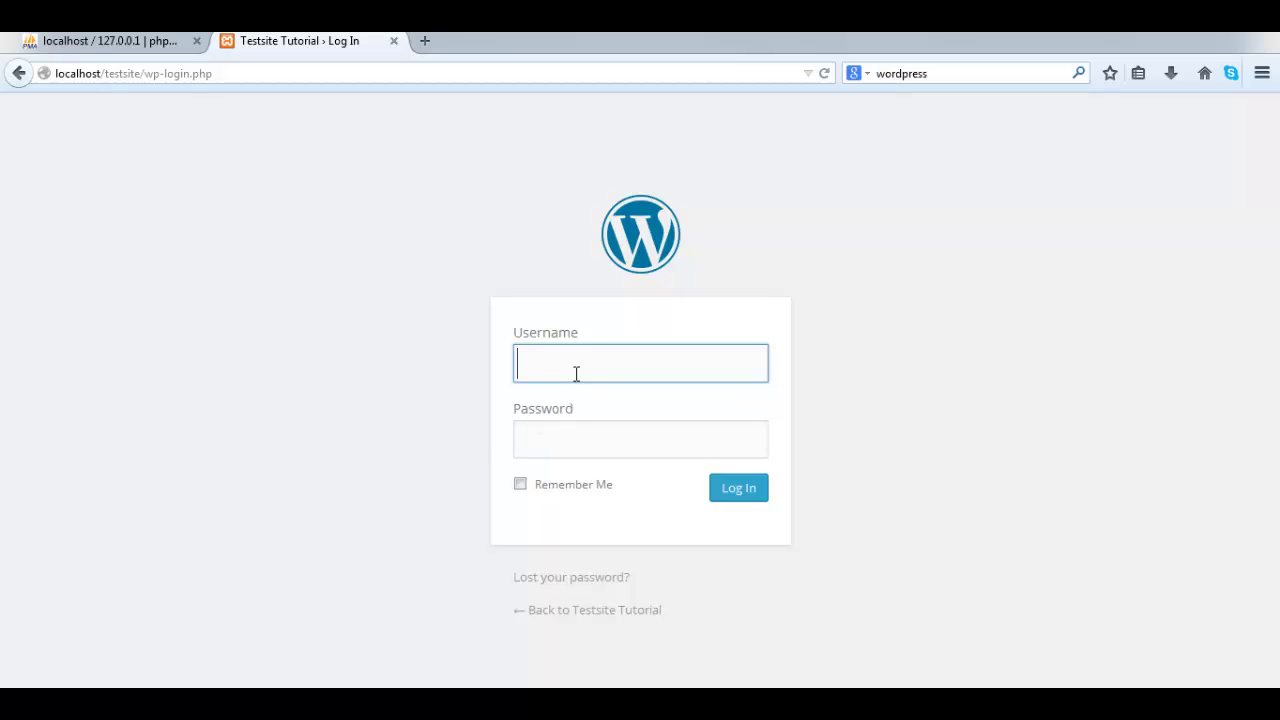
- Log in as the saved admin user, re-entering the account password after the incorrect-password error
{"action": "left_click", "coordinate": [543, 361]}
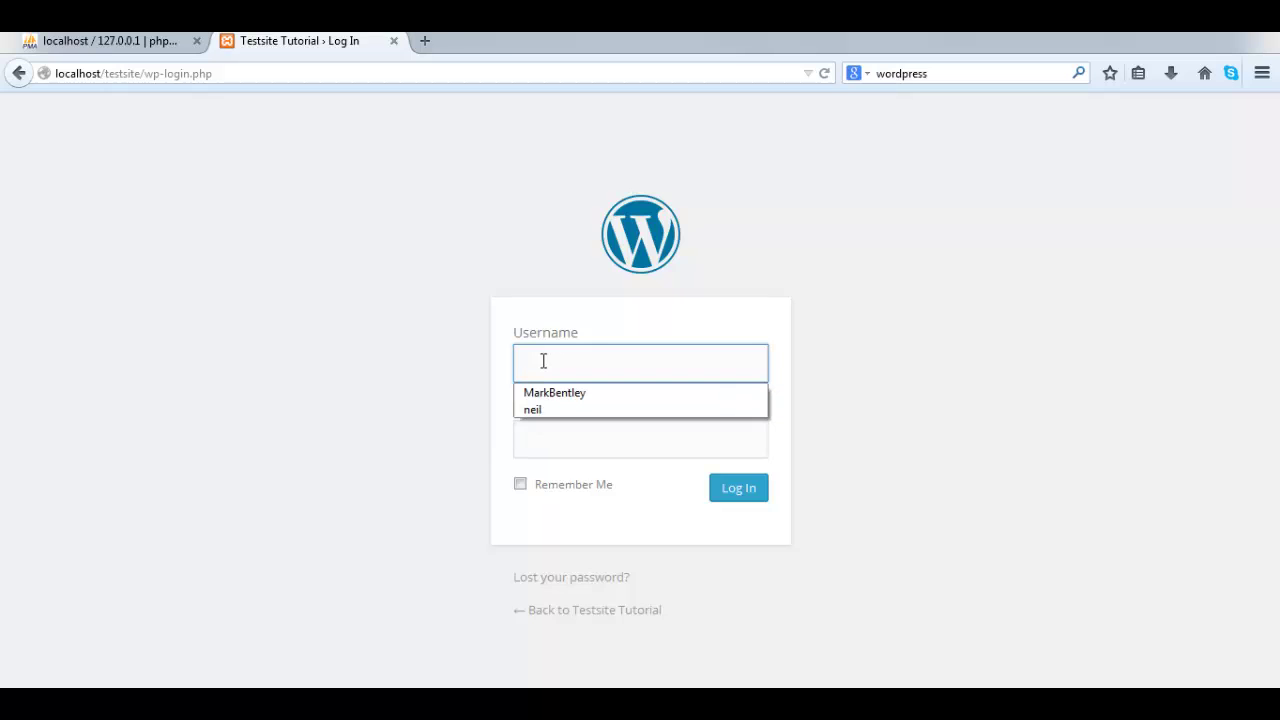
{"action": "left_click", "coordinate": [540, 410]}
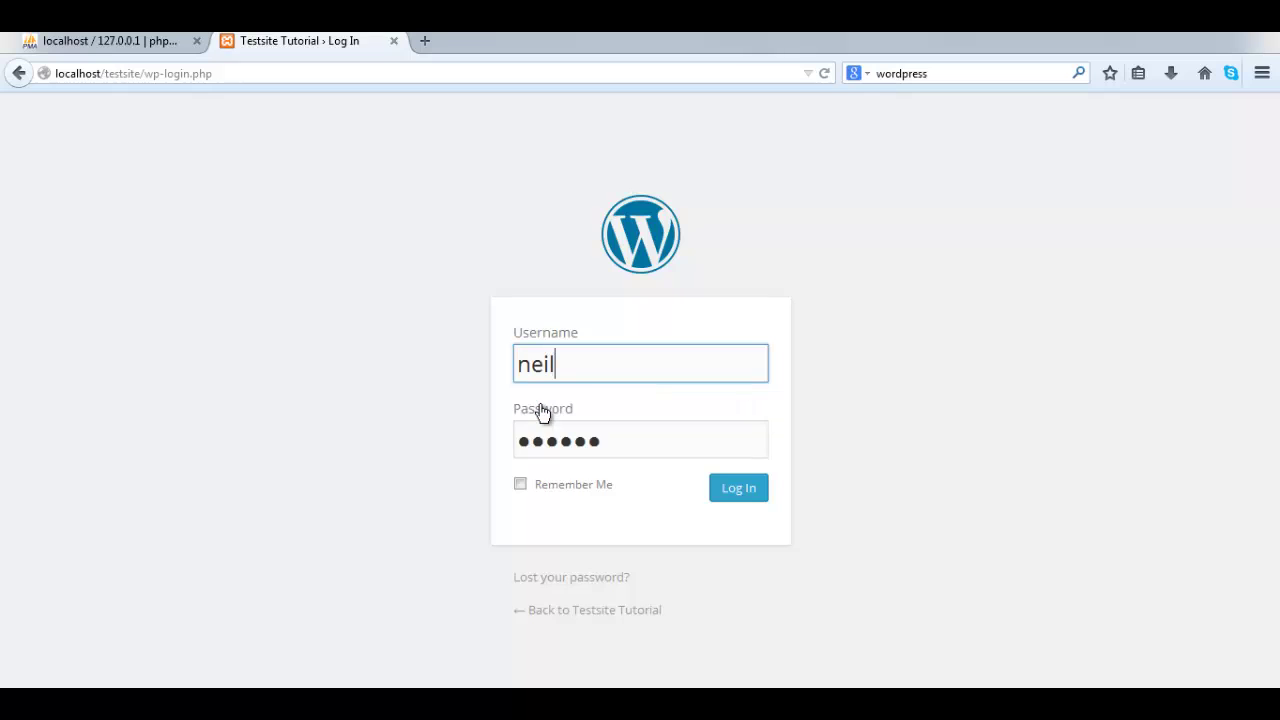
{"action": "left_click", "coordinate": [756, 489]}
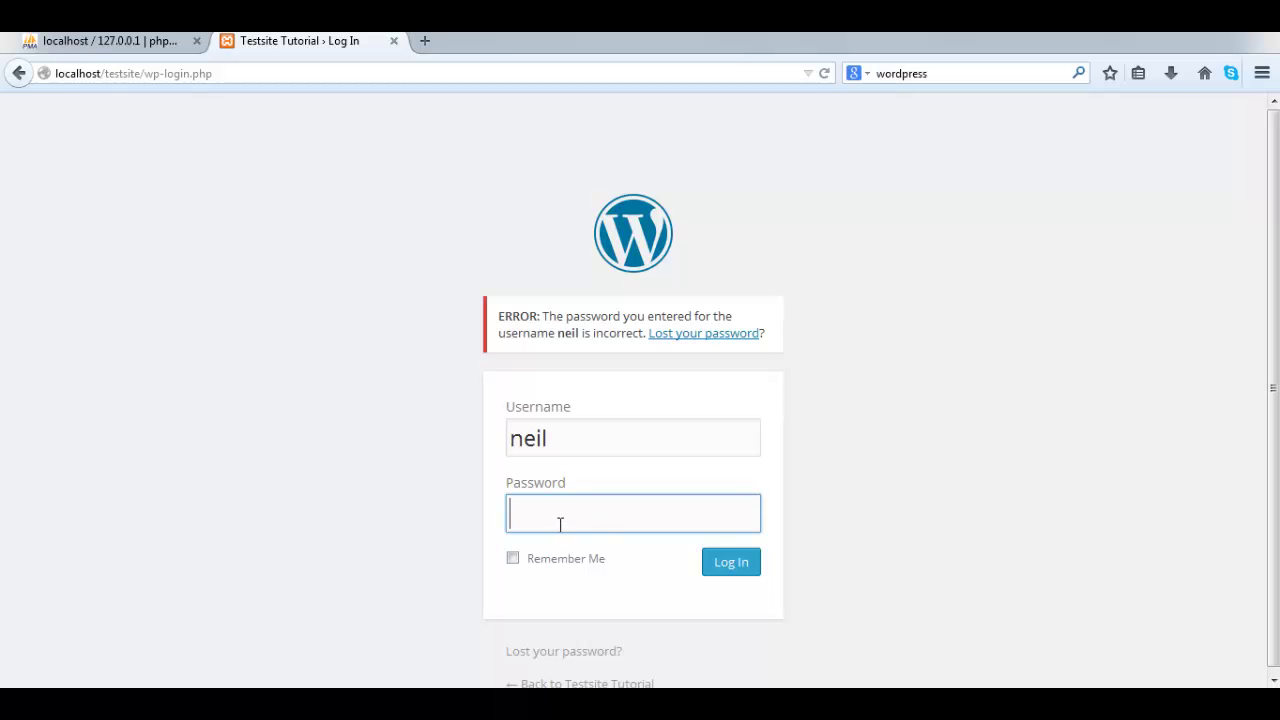
{"action": "type", "text": "******"}
{"action": "left_click", "coordinate": [741, 565]}
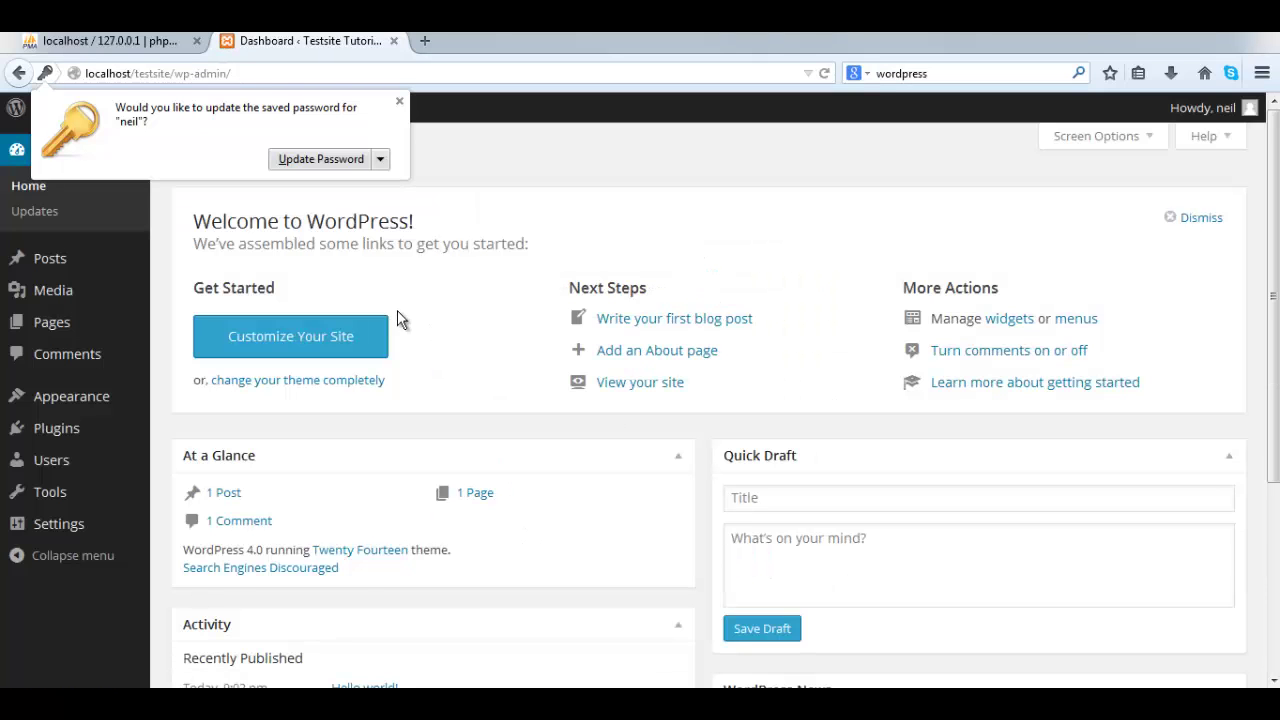
- Dismiss the password prompt and use the admin bar's Visit Site to open localhost/testsite
{"action": "left_click", "coordinate": [399, 102]}
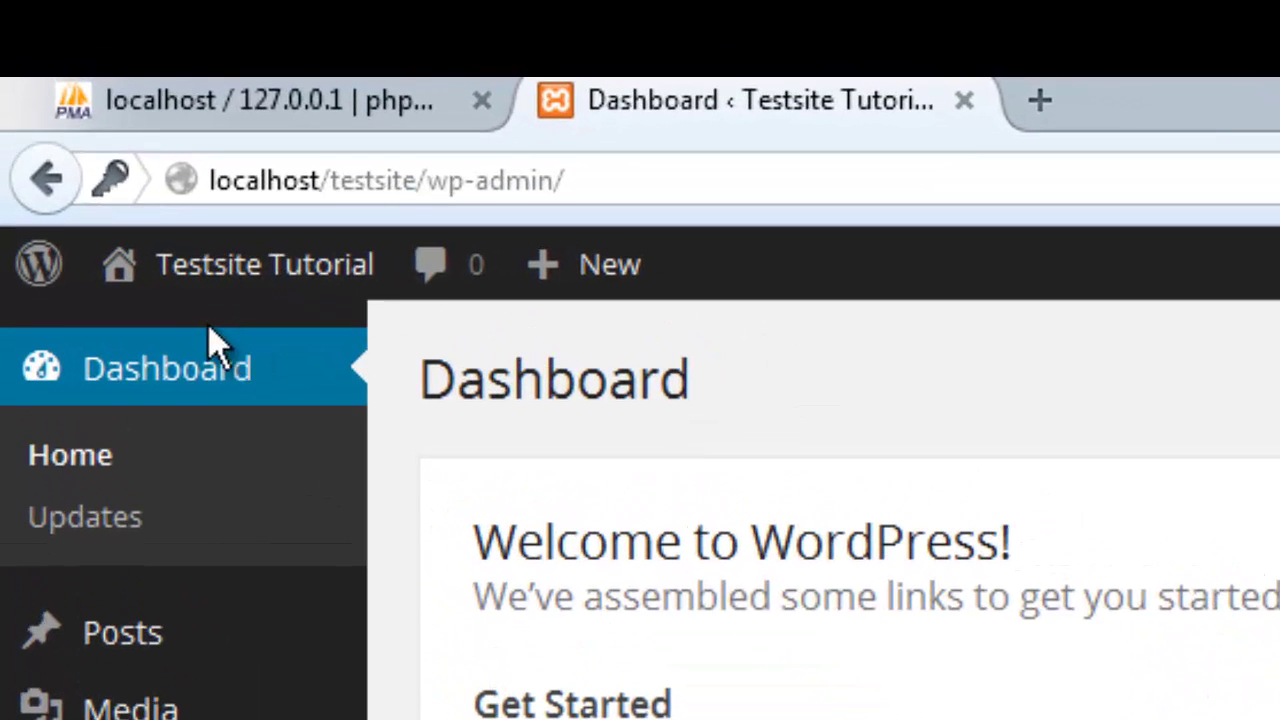
{"action": "mouse_move", "coordinate": [118, 167]}
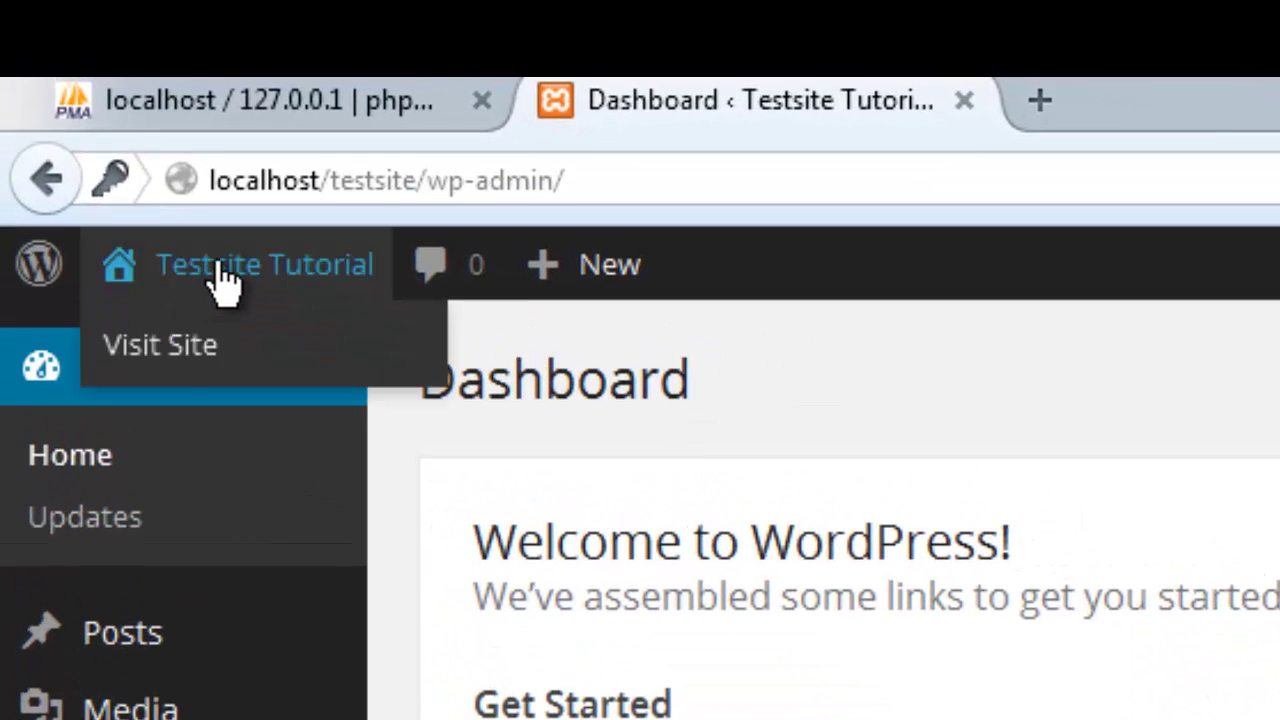
{"action": "left_click", "coordinate": [176, 348]}
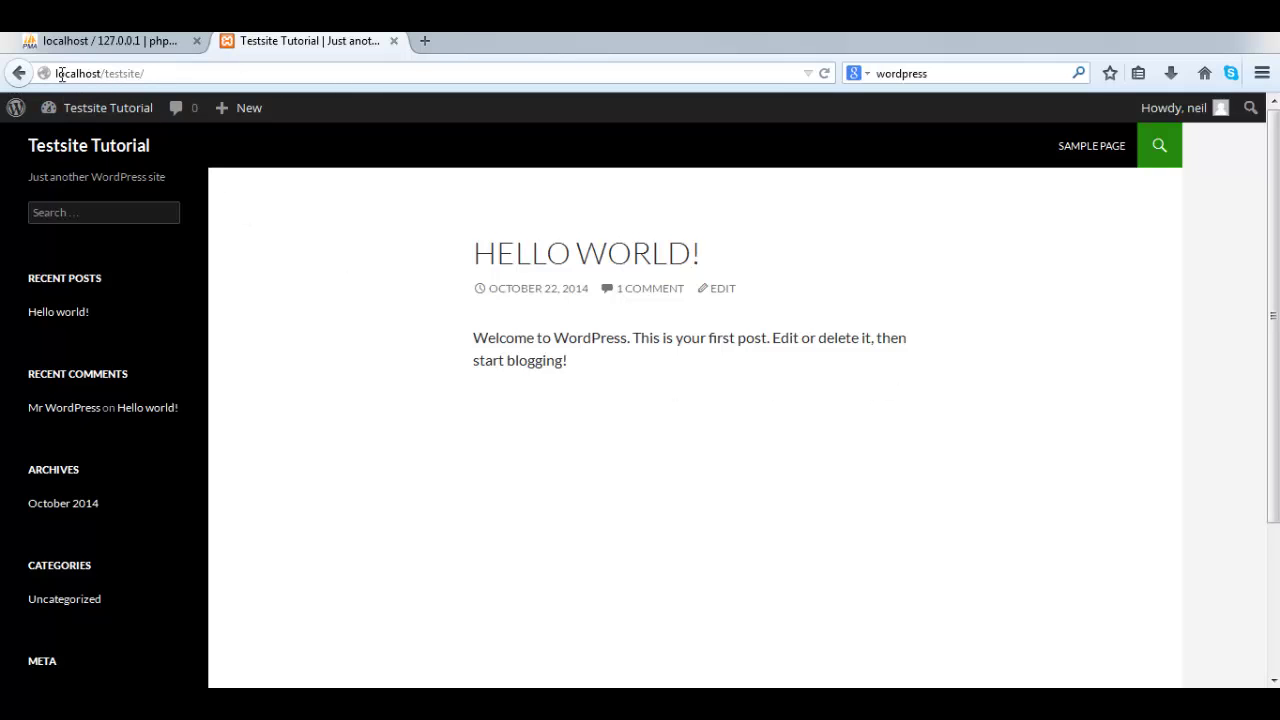
{"action": "left_click", "coordinate": [99, 74]}
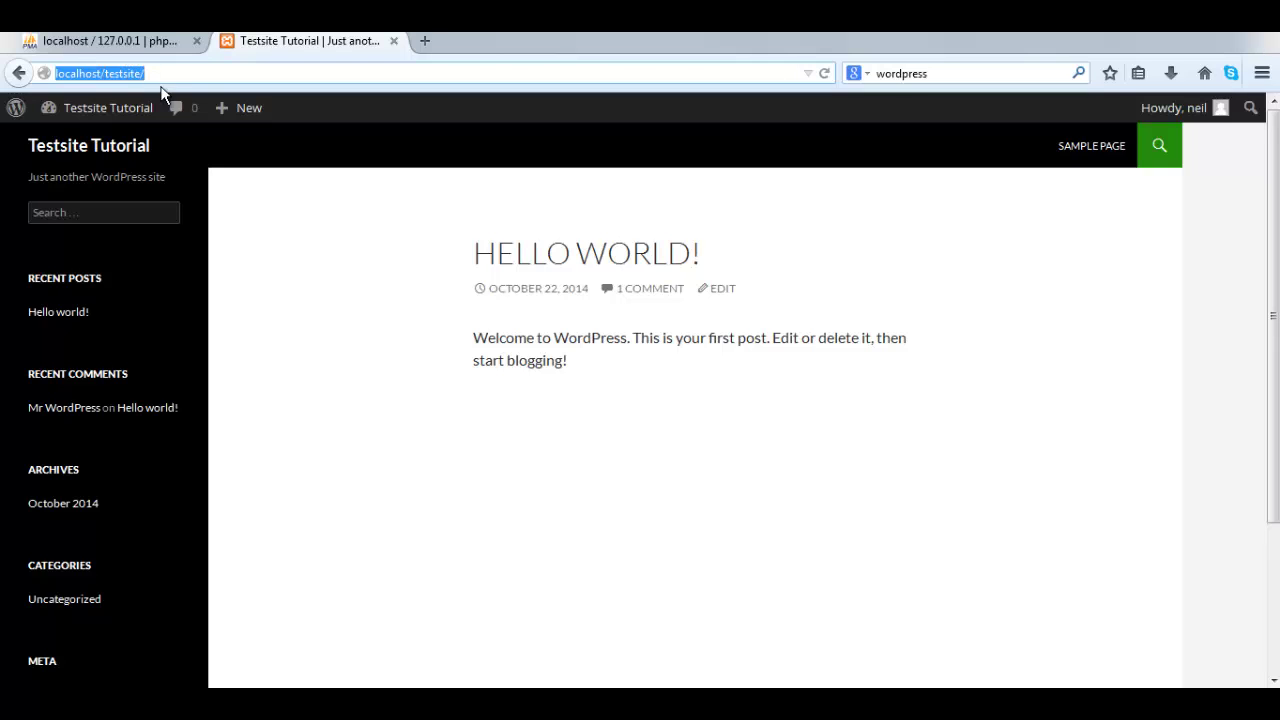
{"action": "left_click", "coordinate": [340, 261]}
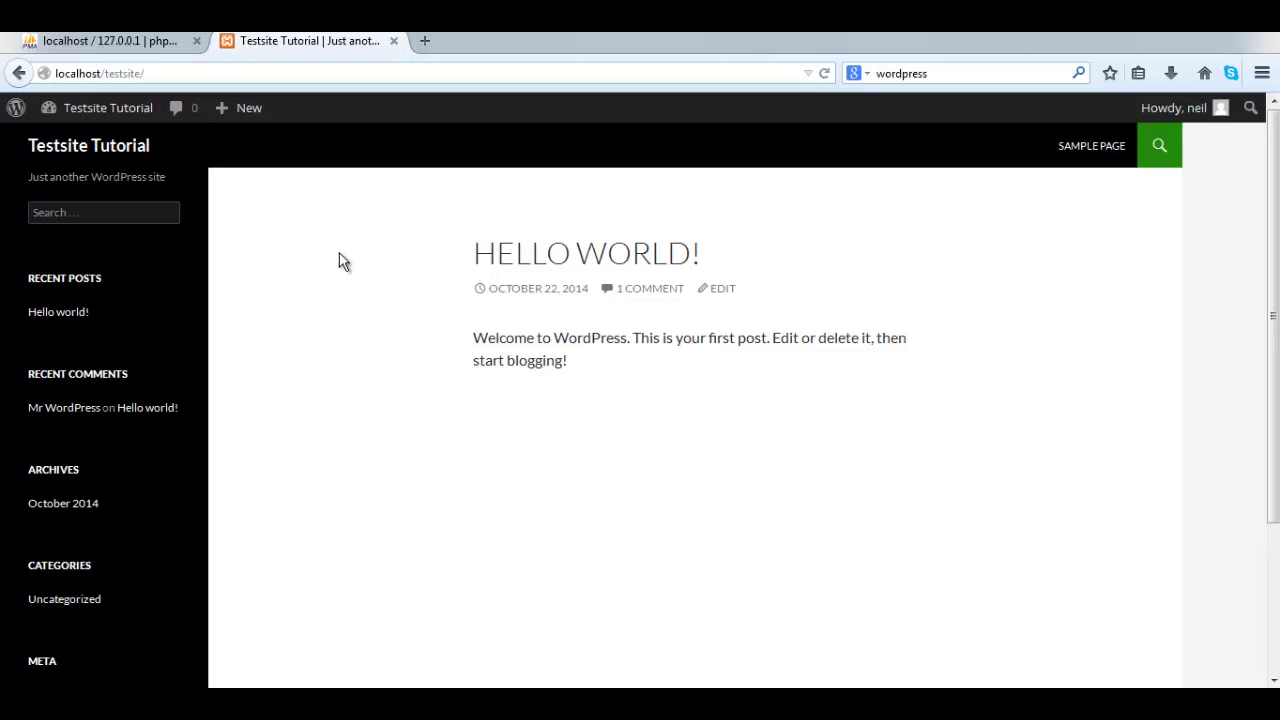